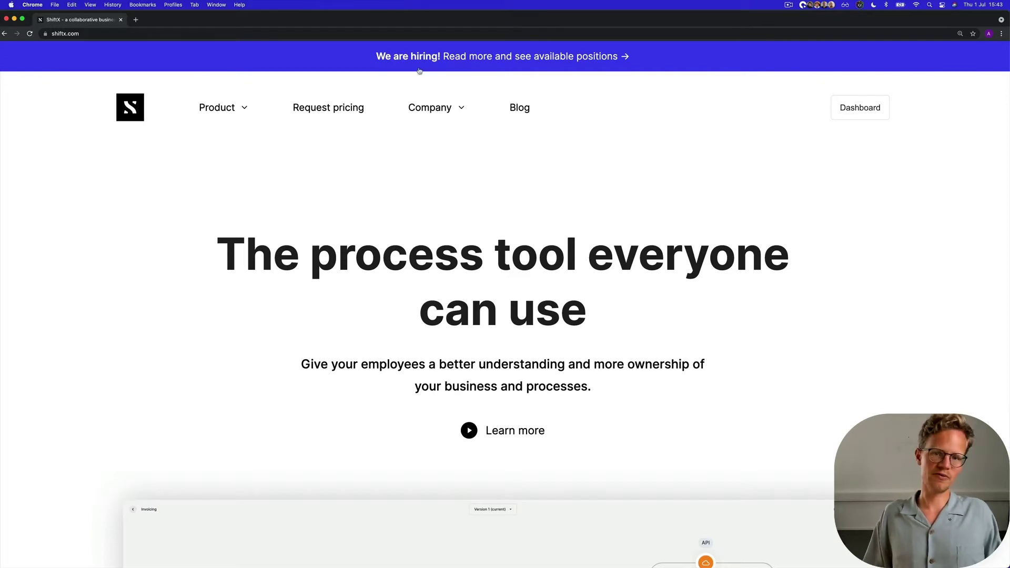
# Step: Enter the workspace dashboard from shiftx.com and show the Flows list
pyautogui.click(866, 113)
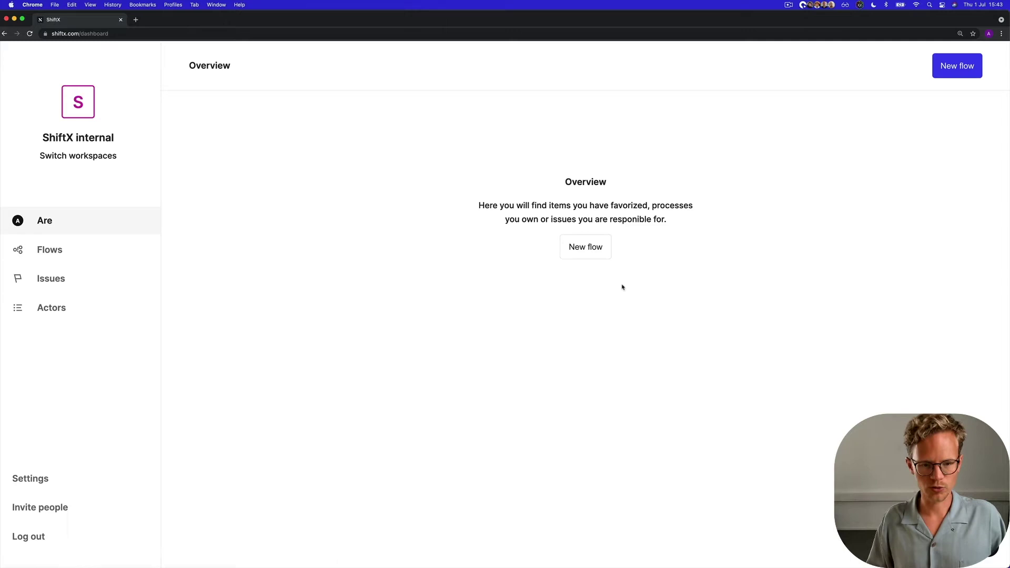
pyautogui.click(72, 262)
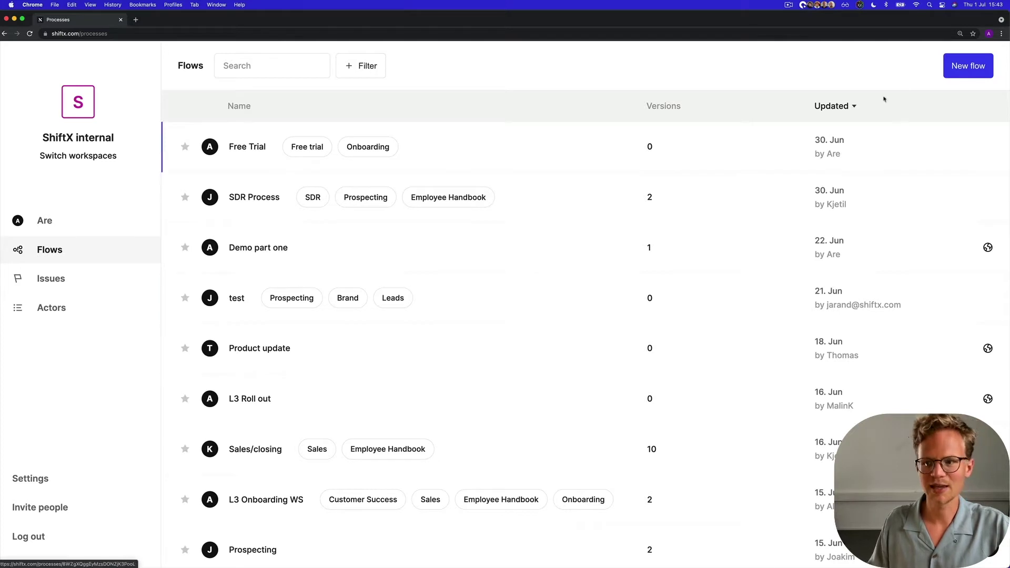
# Step: Create a new flow named 'Onboarding new customers'
pyautogui.click(958, 72)
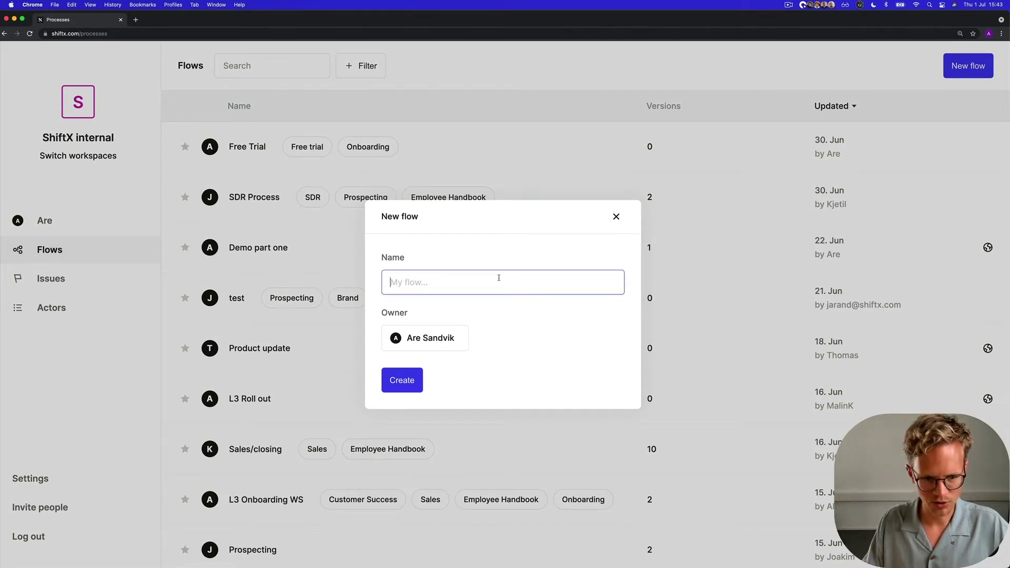
pyautogui.write('Onboardi')
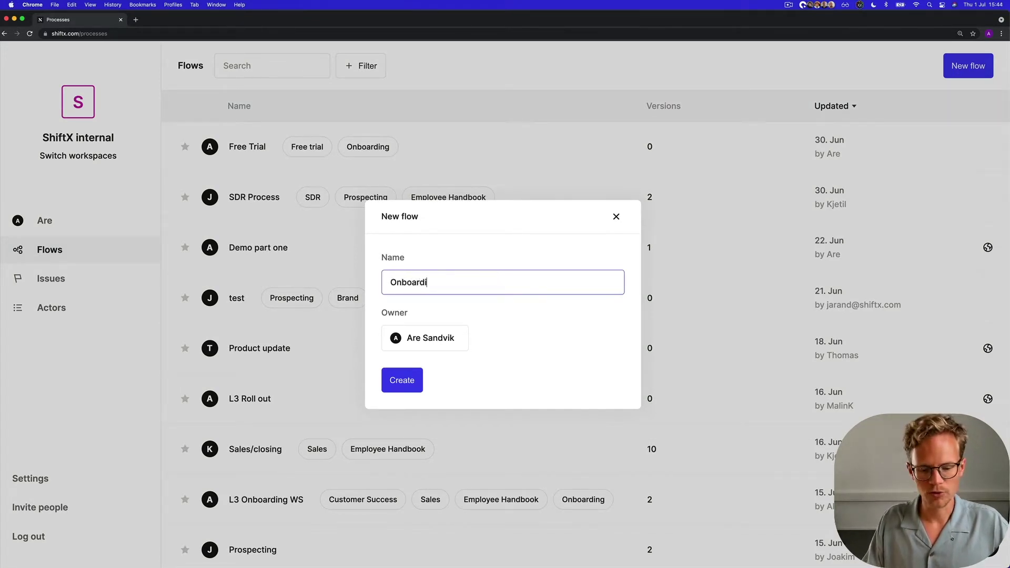
pyautogui.write('ng new customers')
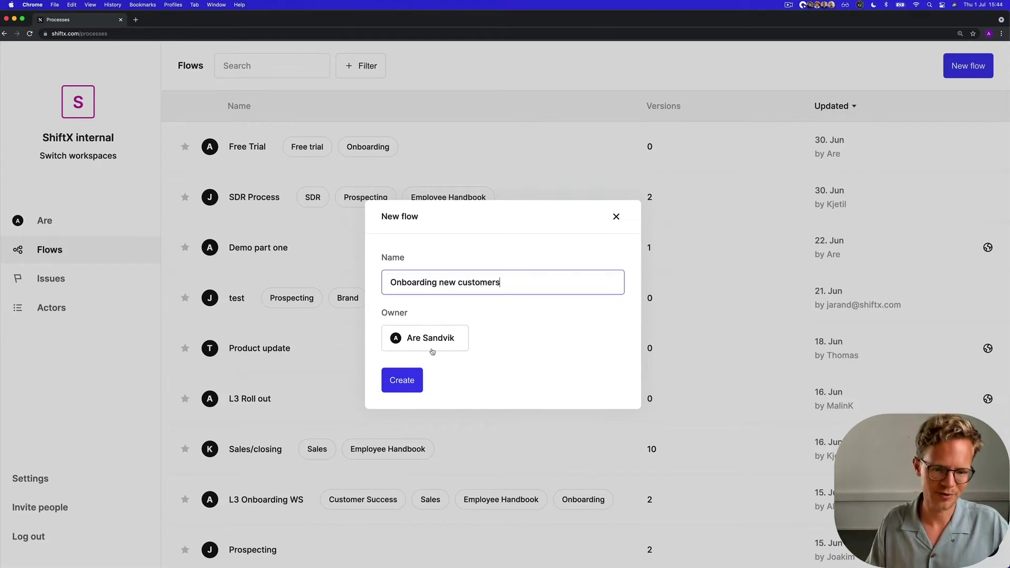
pyautogui.click(397, 380)
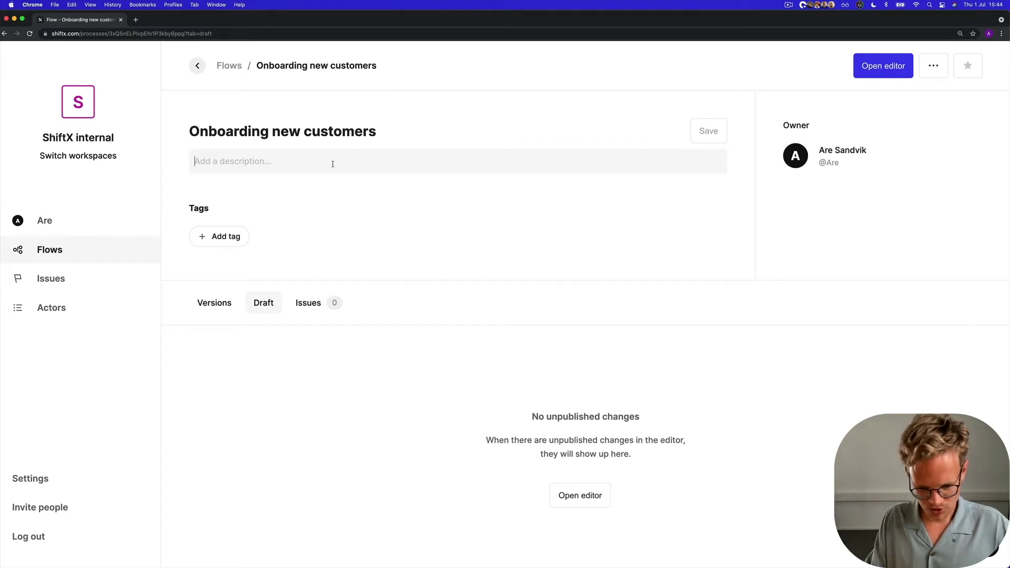
# Step: Give the flow the description 'How we onboard new customers at ShiftX'
pyautogui.click(333, 164)
pyautogui.write('Ho')
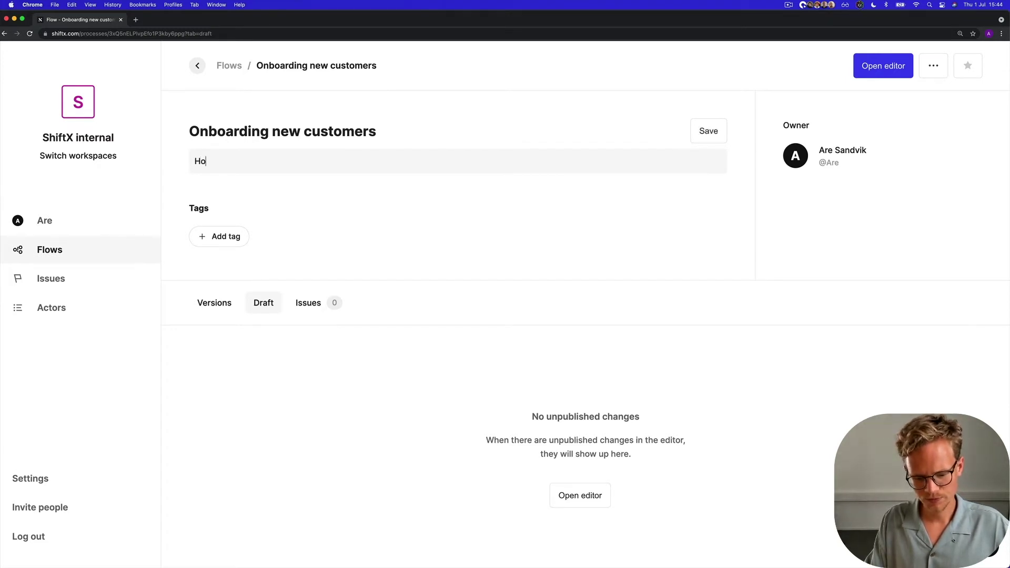
pyautogui.write('w we onboard new cu')
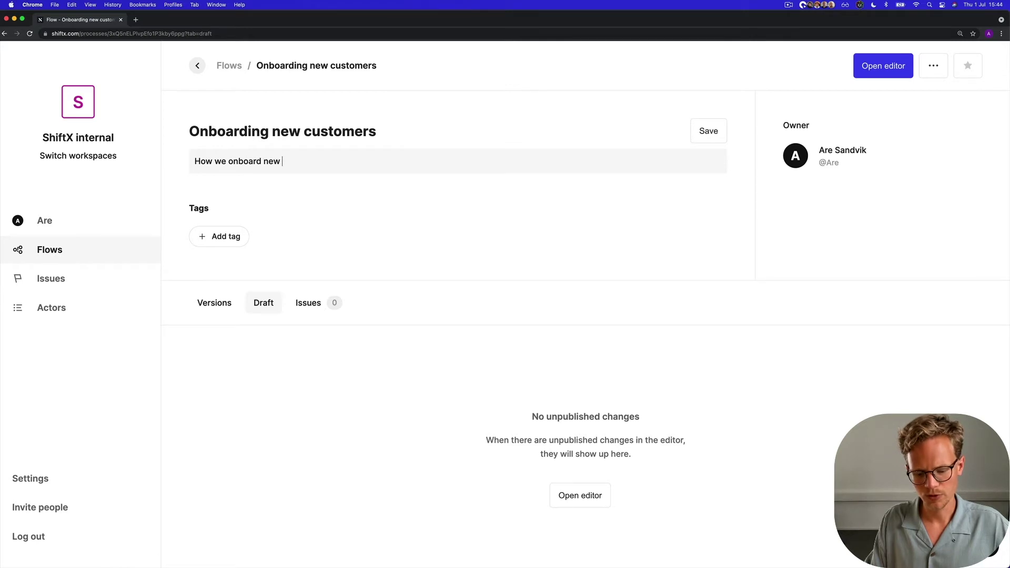
pyautogui.press('BackSpace')
pyautogui.write('customers at ShiftX')
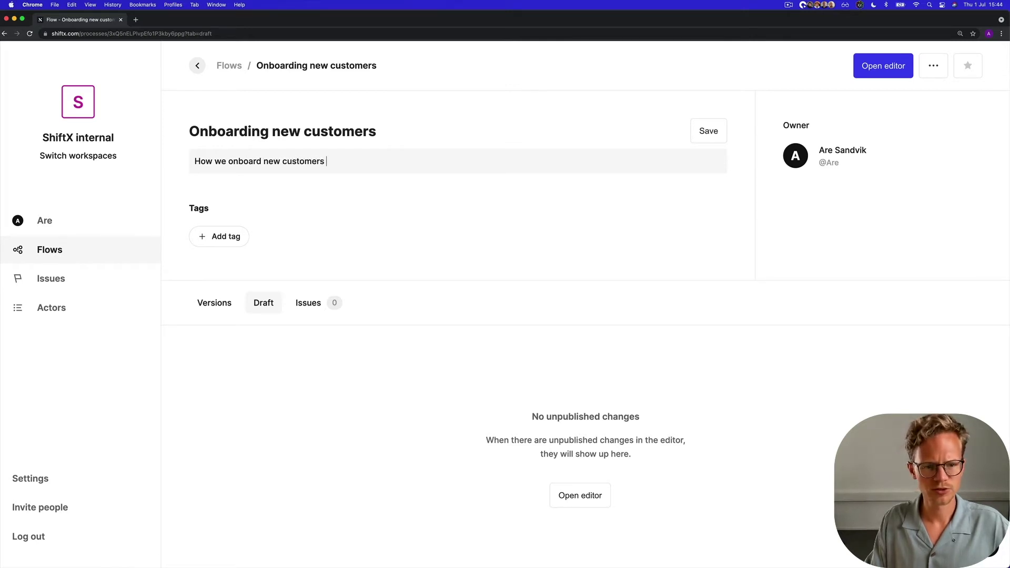
# Step: Tag the flow with Customer onboarding and Customer Success
pyautogui.click(229, 236)
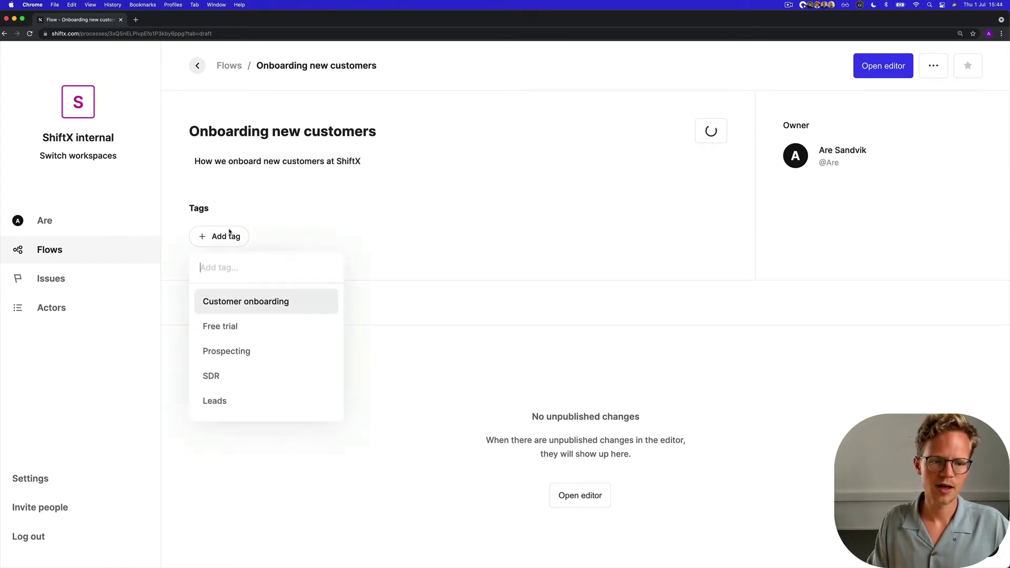
pyautogui.click(253, 303)
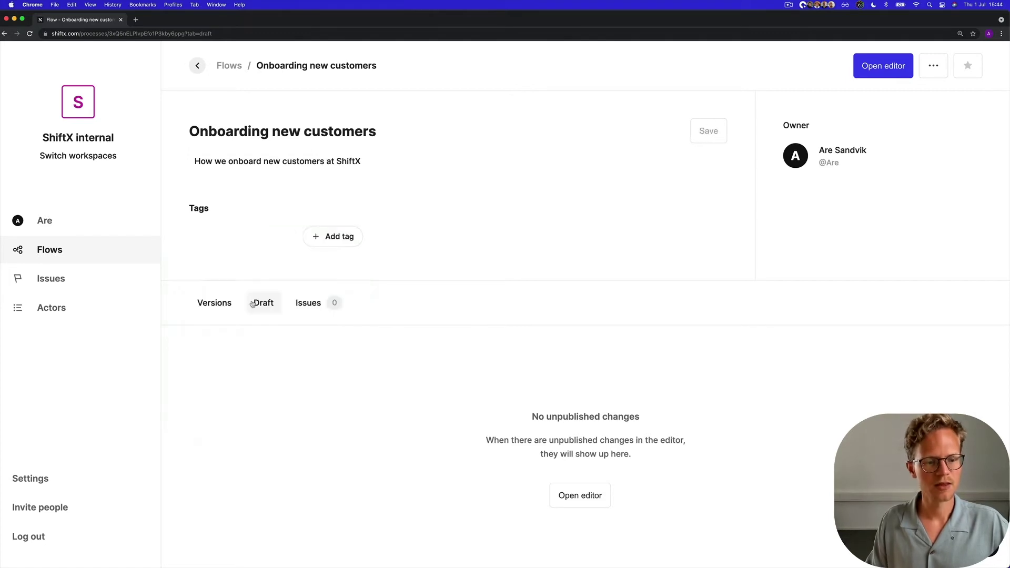
pyautogui.click(327, 237)
pyautogui.write('customer')
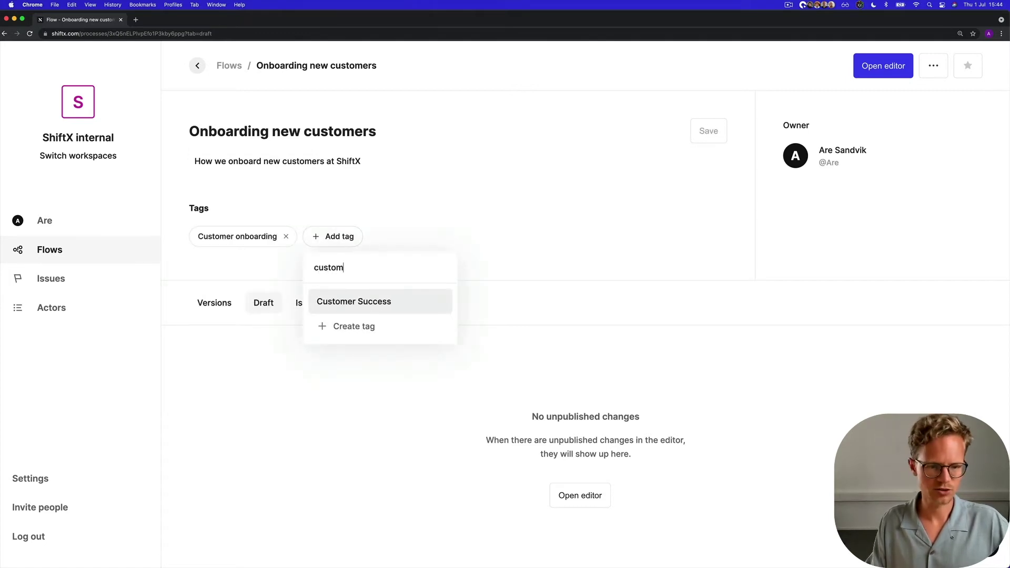
pyautogui.click(356, 305)
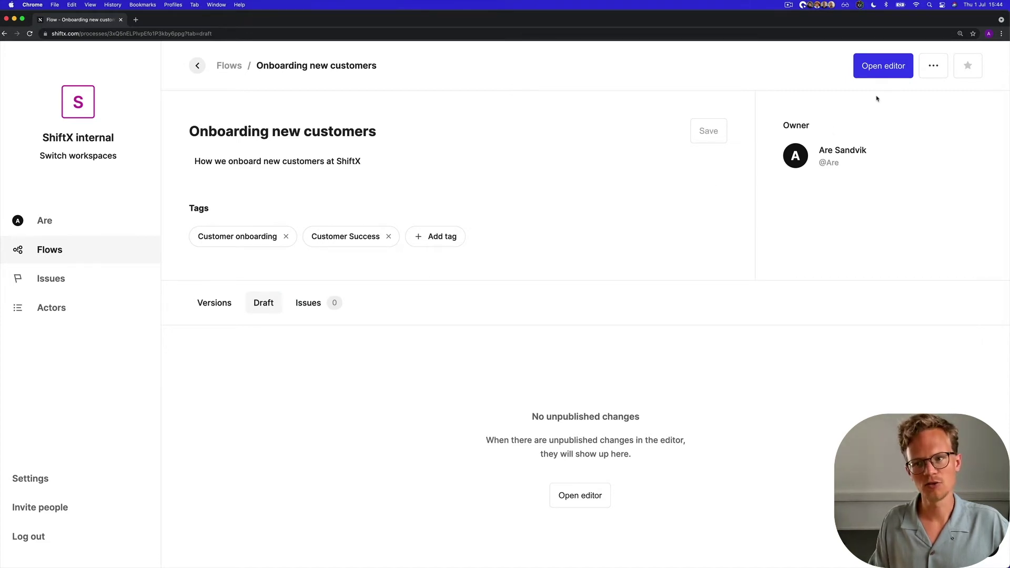
pyautogui.click(884, 67)
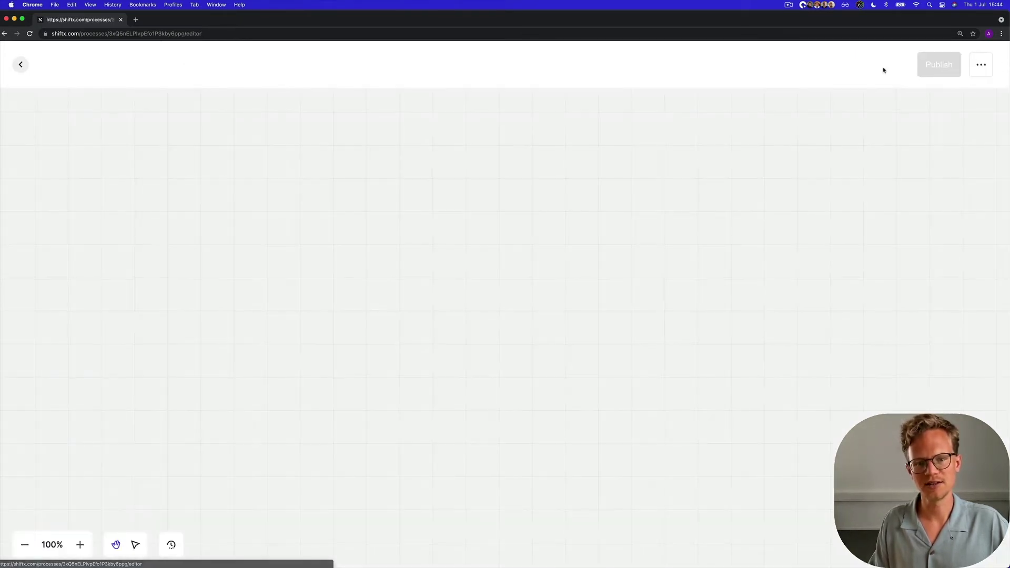
pyautogui.moveTo(284, 277); pyautogui.dragTo(595, 269)
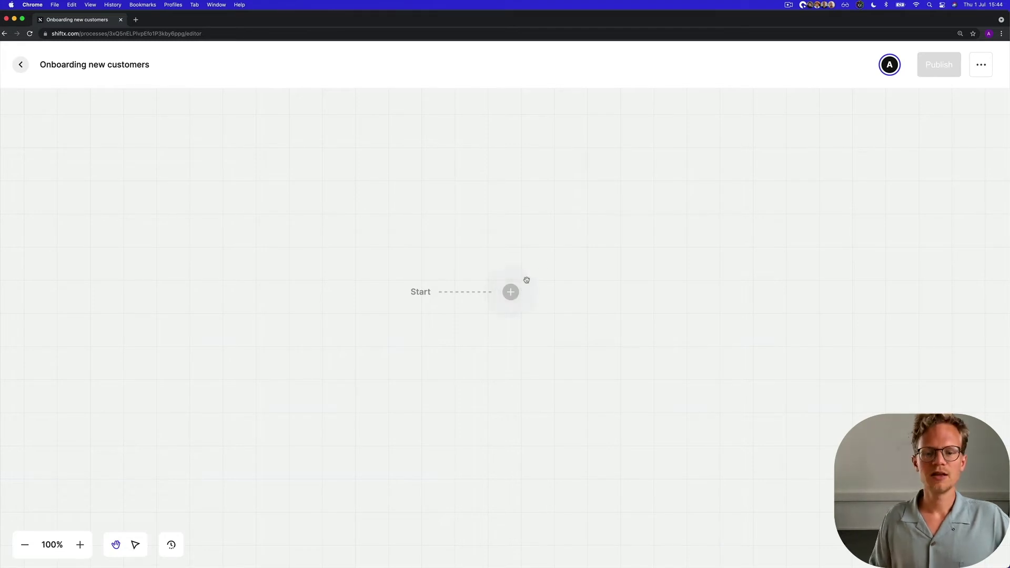
pyautogui.click(512, 292)
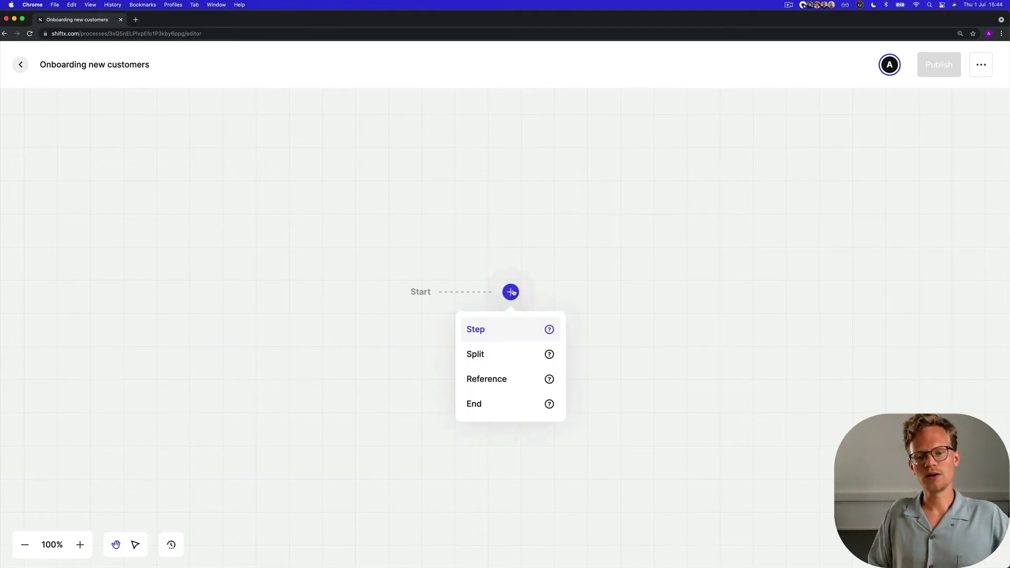
pyautogui.click(501, 329)
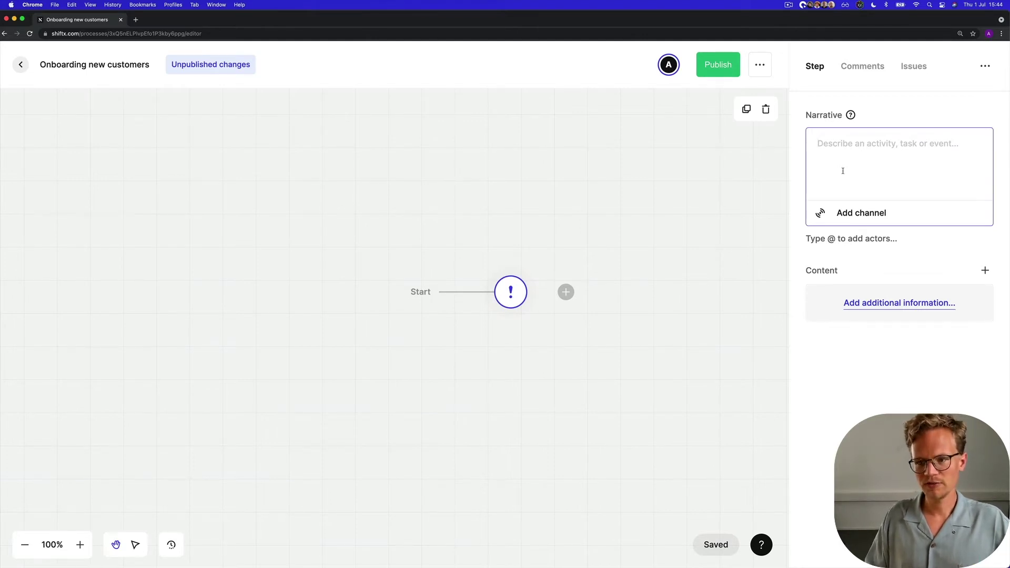
pyautogui.write('@custom')
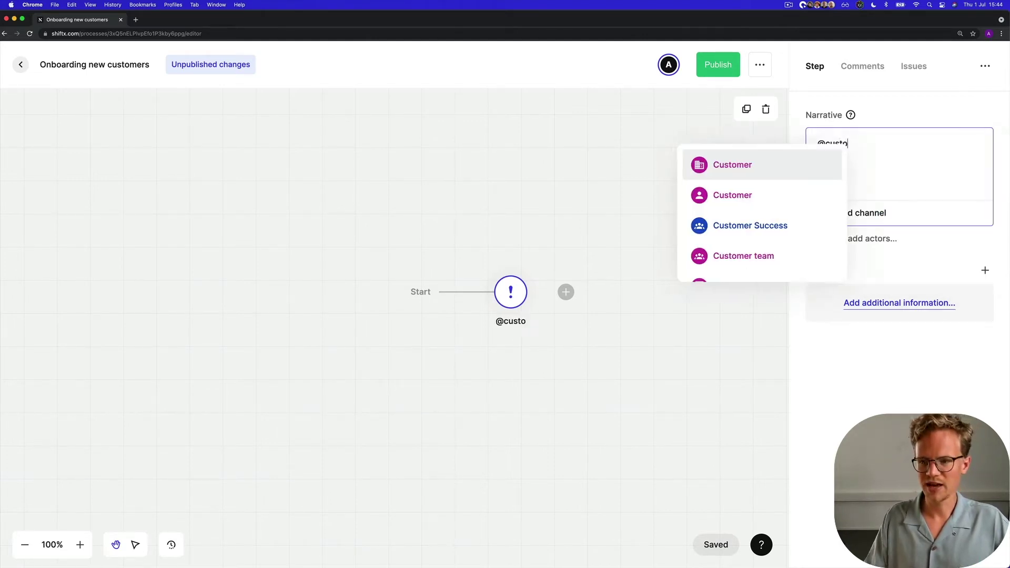
pyautogui.click(799, 198)
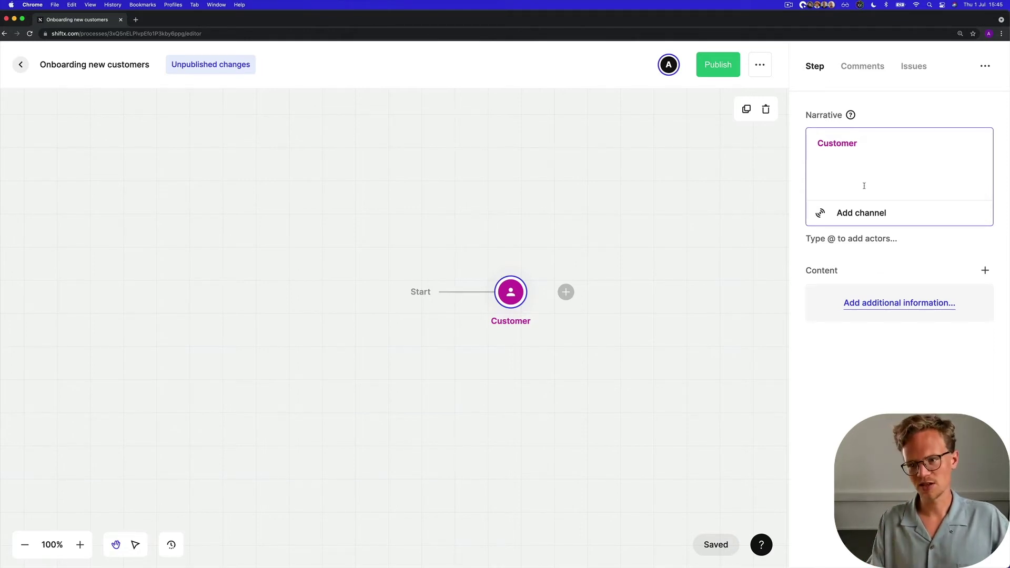
pyautogui.write('recei')
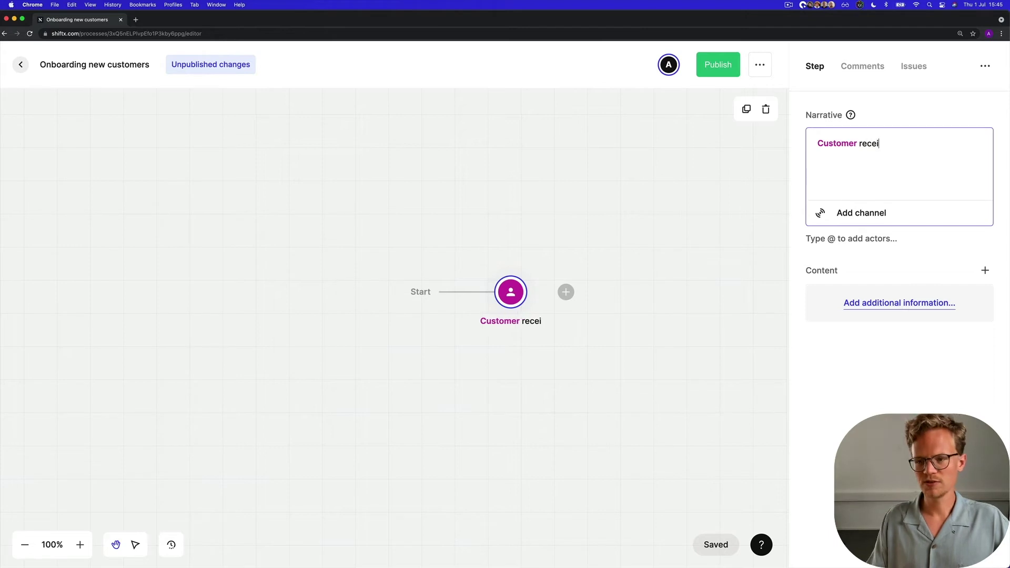
pyautogui.write('ve a we')
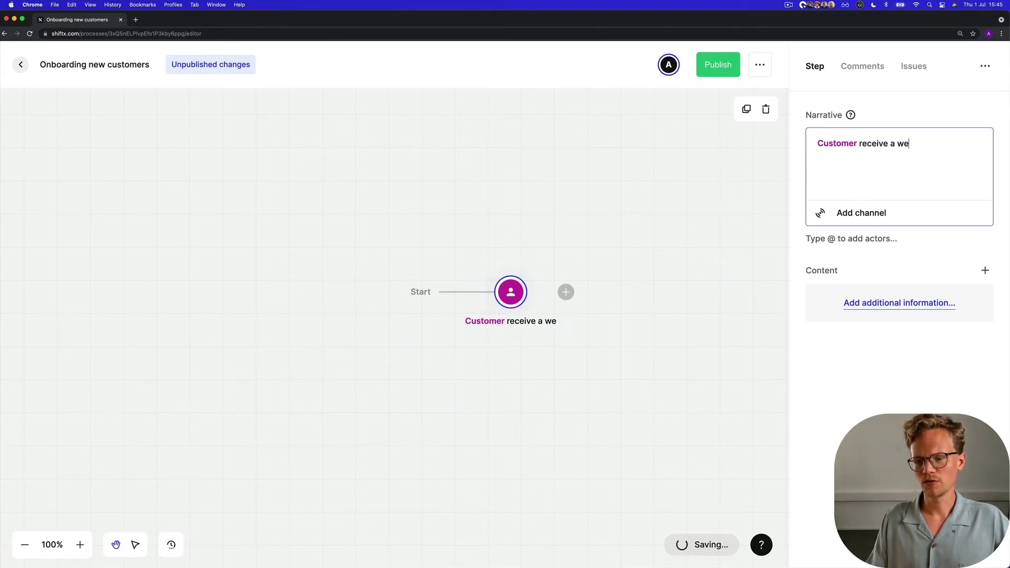
pyautogui.write('lcoming email')
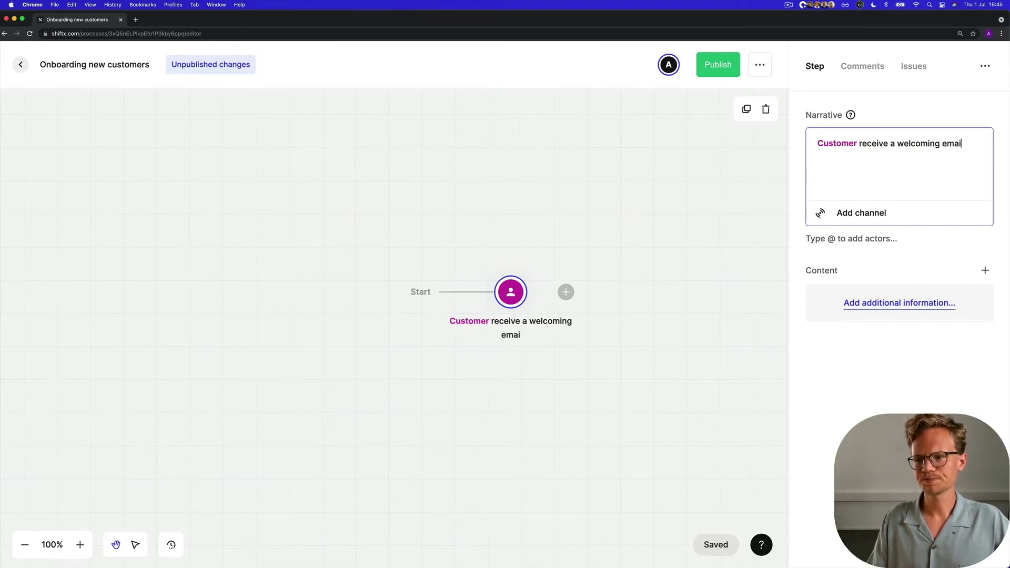
# Step: Add Email as the welcoming-email step's channel
pyautogui.click(850, 222)
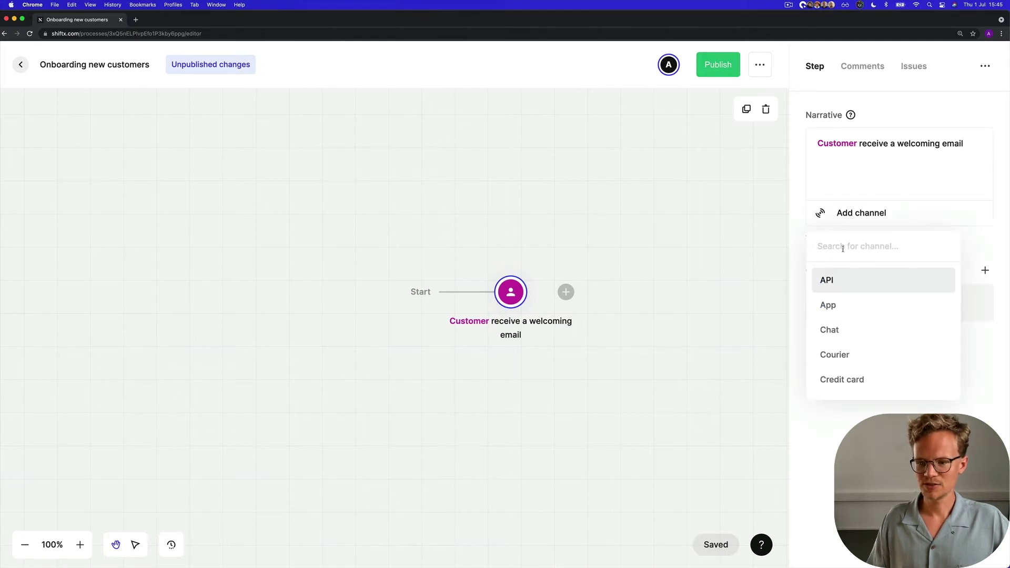
pyautogui.write('email')
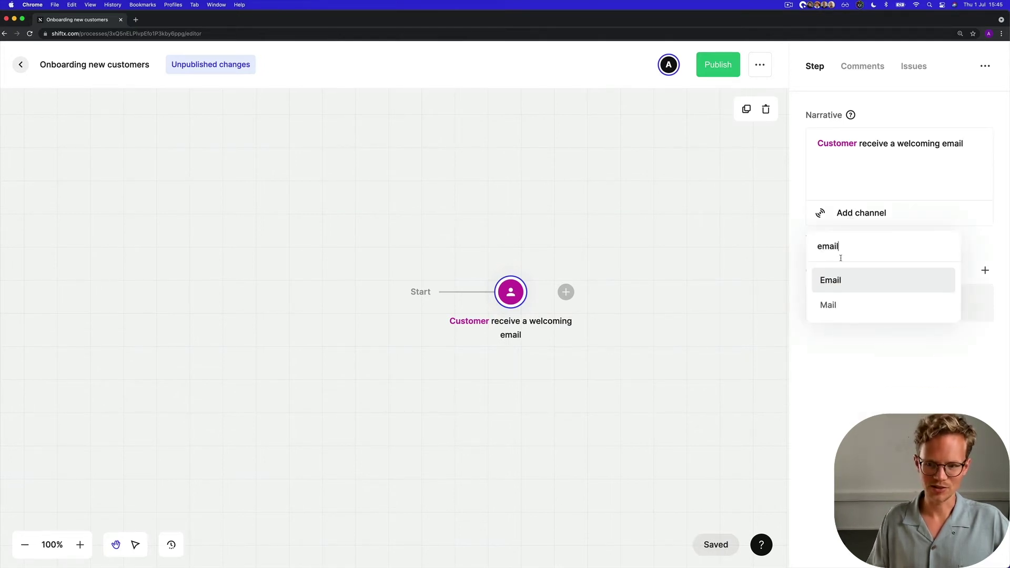
pyautogui.click(829, 281)
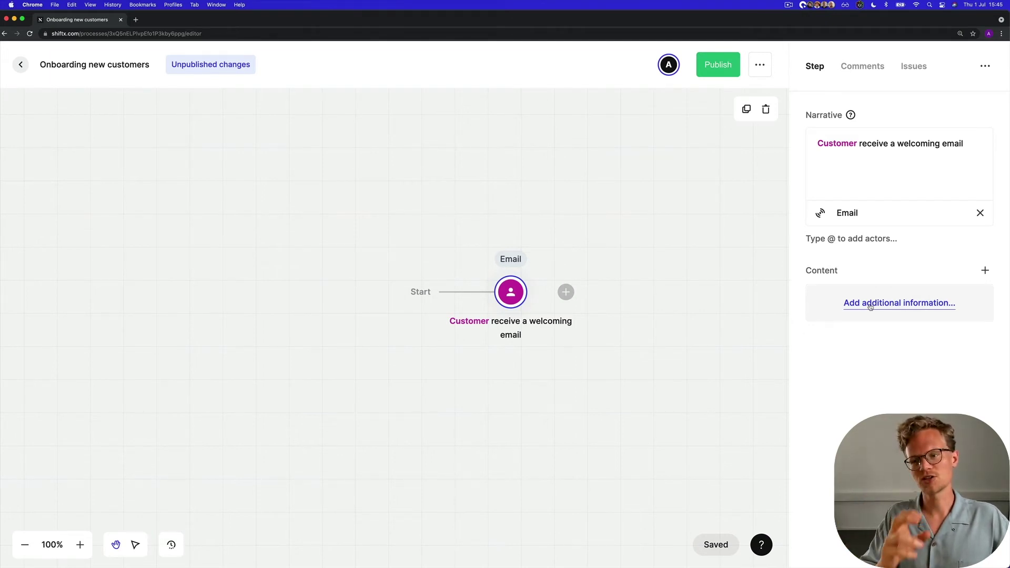
# Step: Add a note: customer enters the dashboard from the email and signs up as user and account owner
pyautogui.click(870, 307)
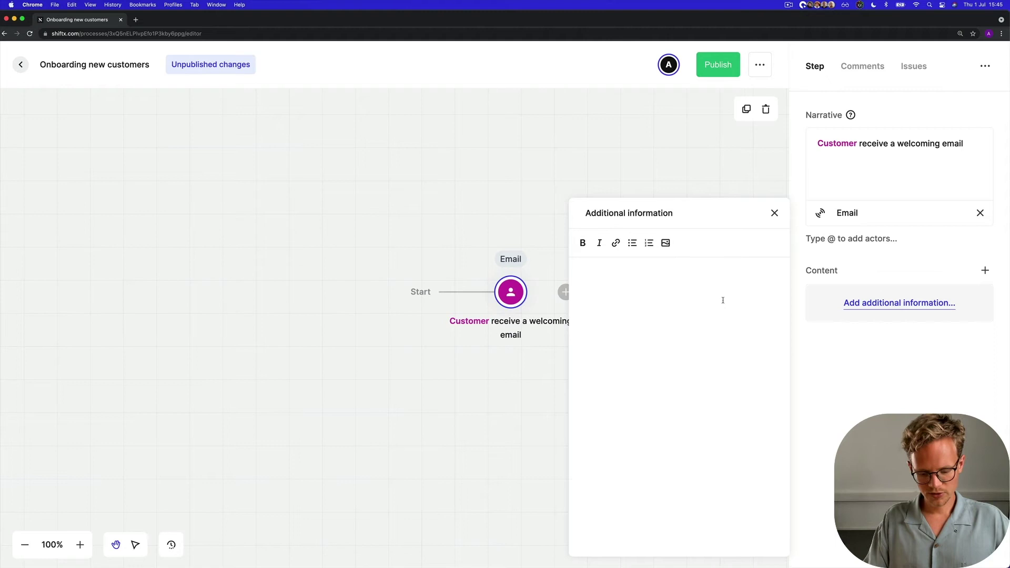
pyautogui.write('Customer ente')
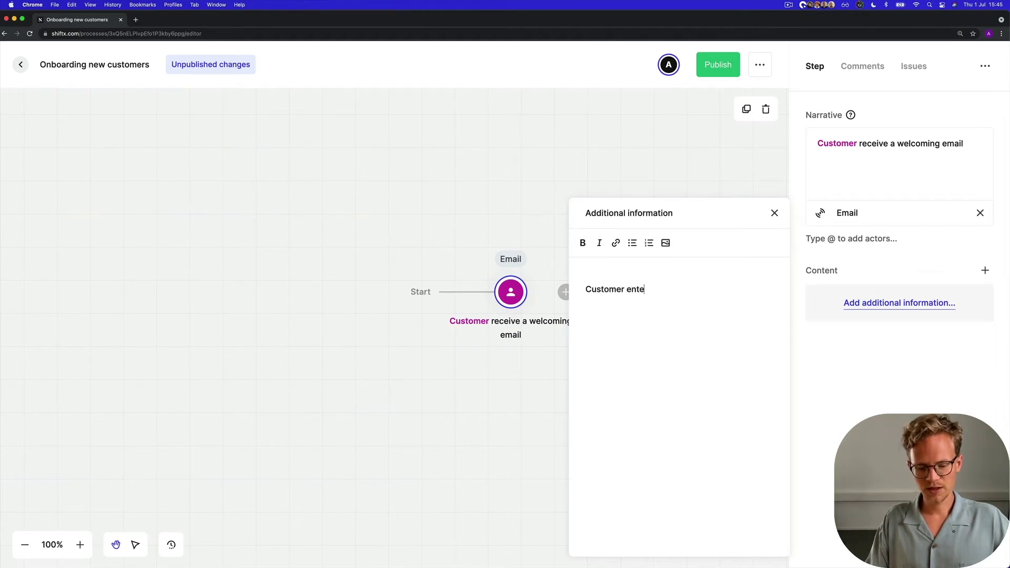
pyautogui.write('rs the Shift')
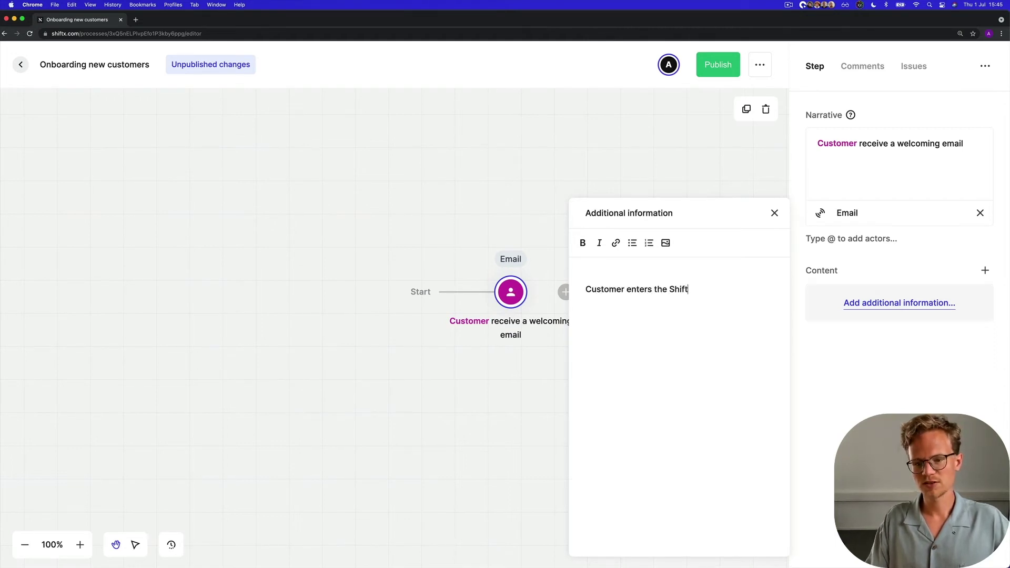
pyautogui.write('X dashb')
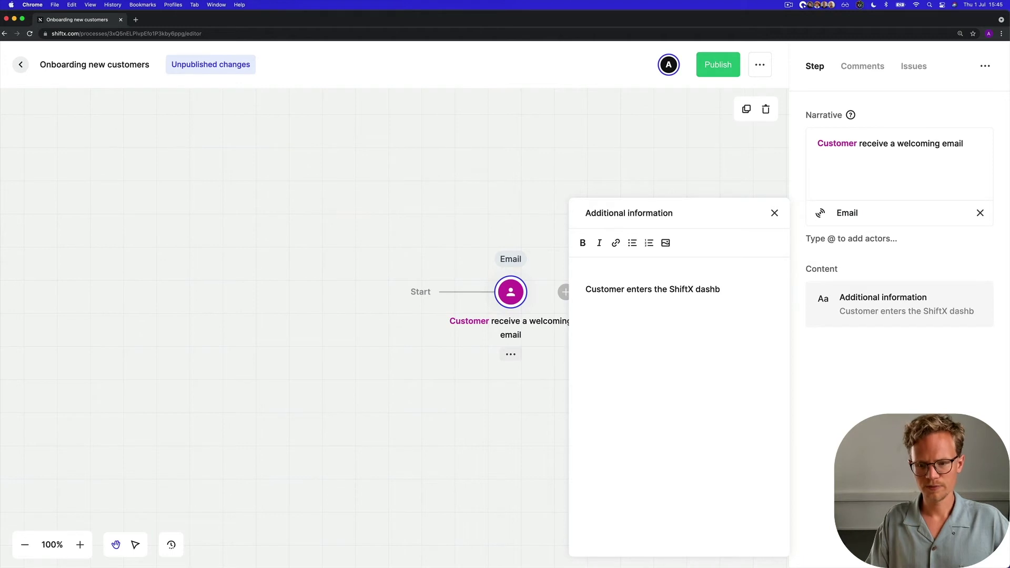
pyautogui.write('oard from')
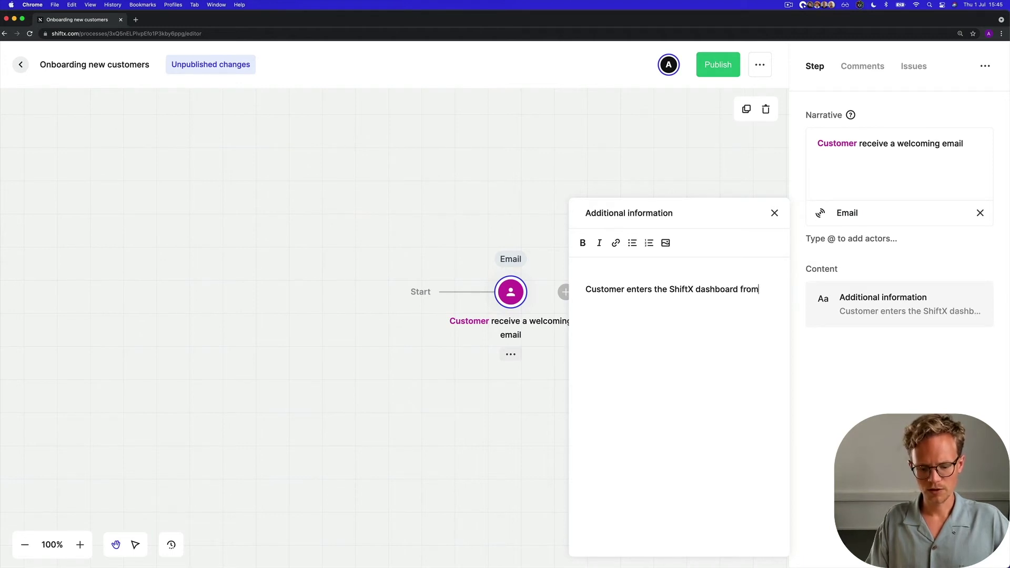
pyautogui.write(' the welcoming email')
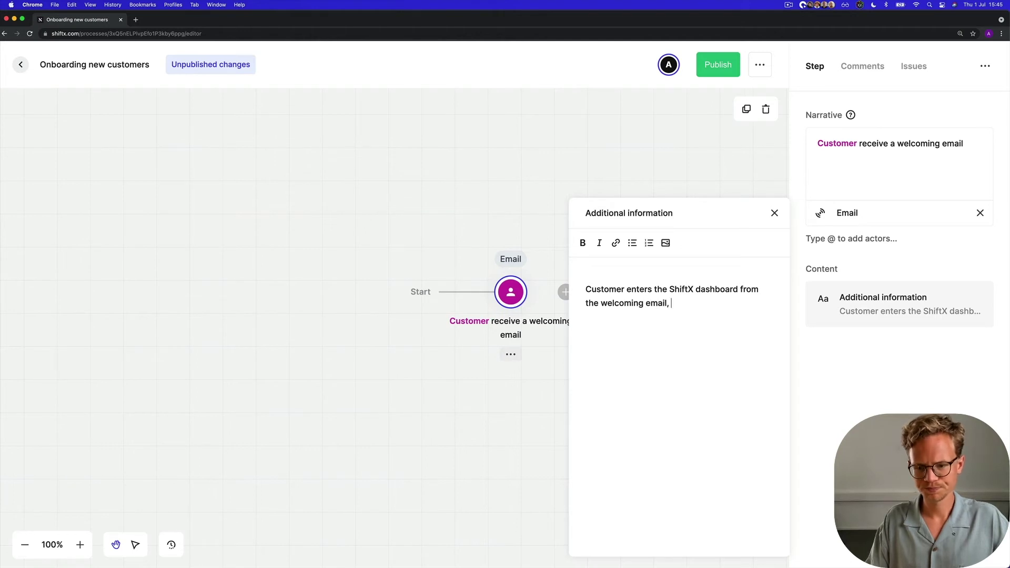
pyautogui.write(', and')
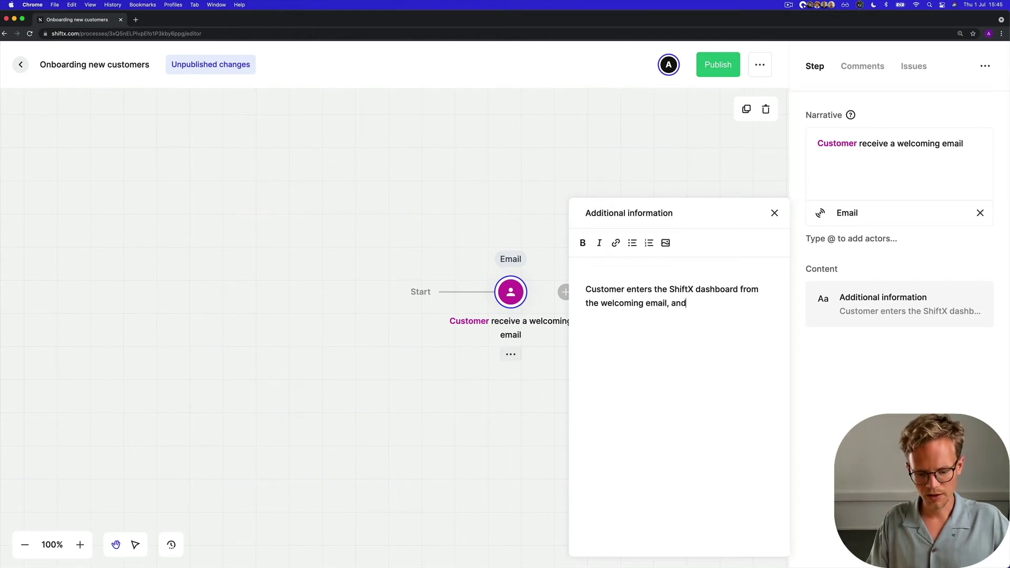
pyautogui.write(' from there')
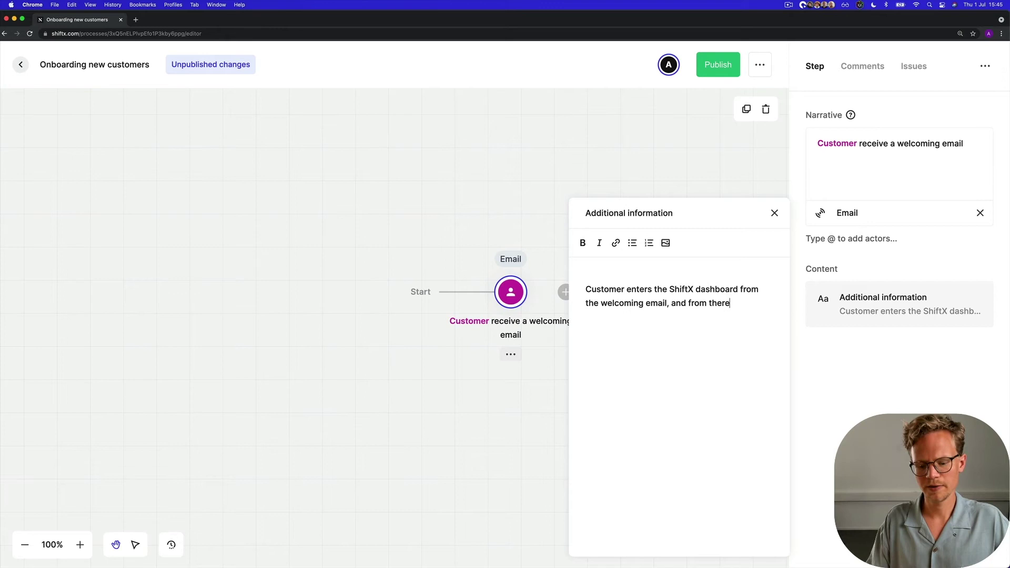
pyautogui.write(' sign')
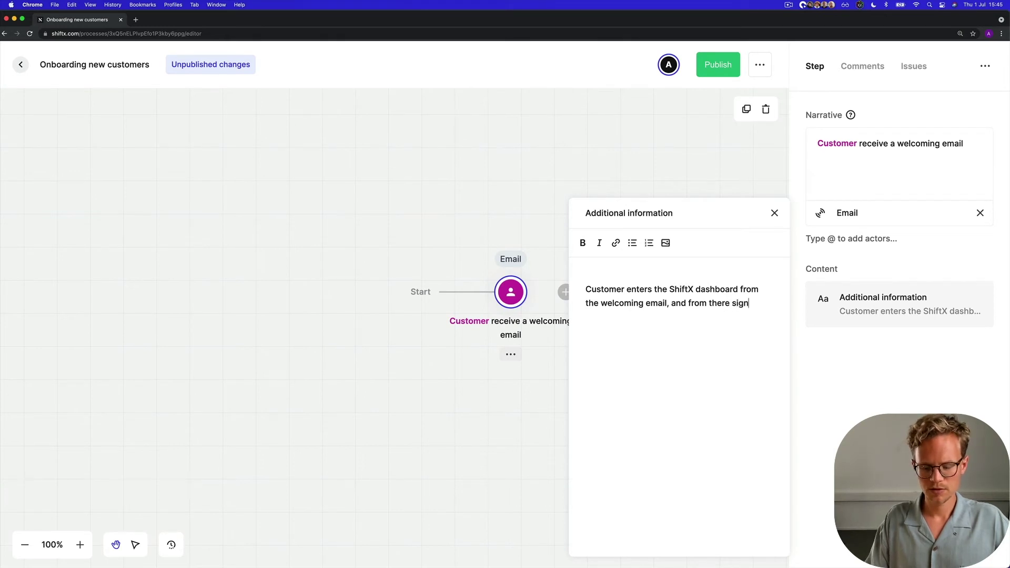
pyautogui.write('sup')
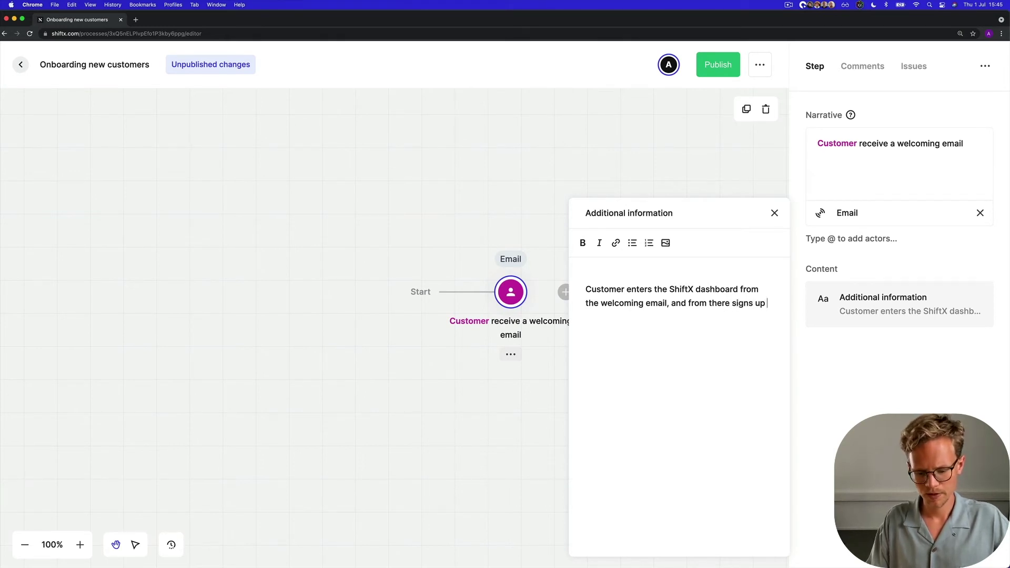
pyautogui.write(' as a uer')
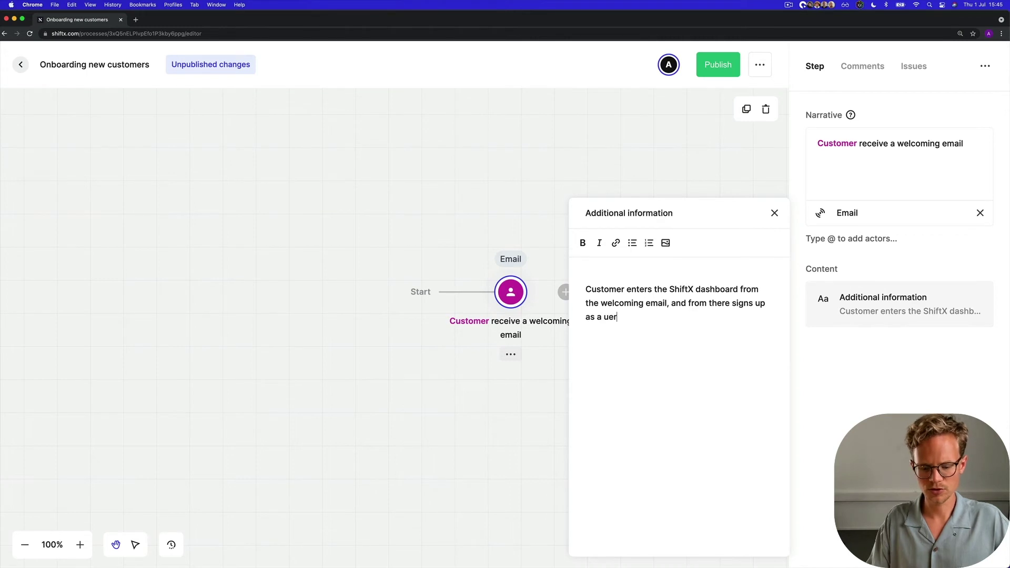
pyautogui.write(', and')
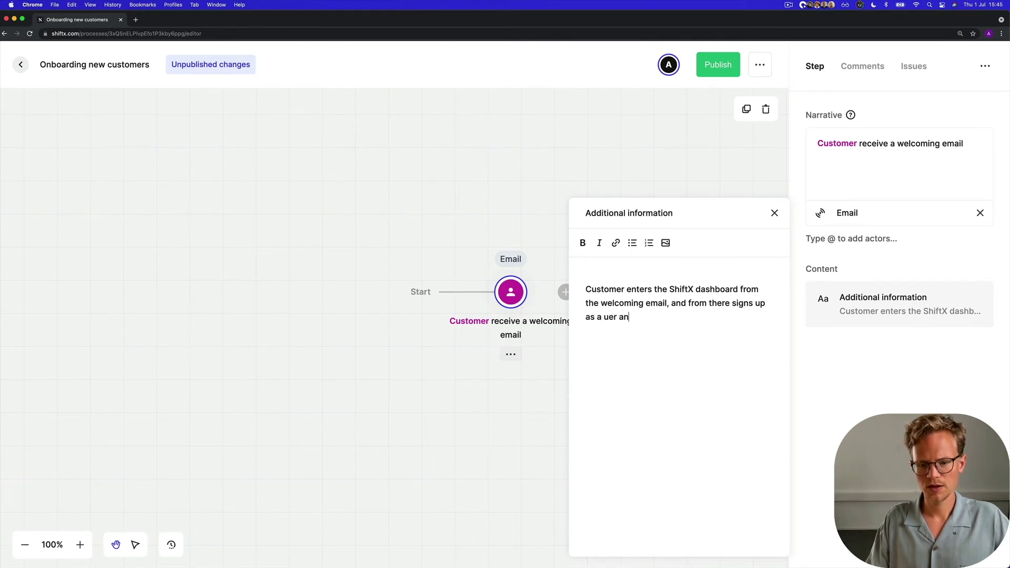
pyautogui.press('BackSpace')
pyautogui.press('BackSpace')
pyautogui.press('BackSpace')
pyautogui.press('BackSpace')
pyautogui.press('BackSpace')
pyautogui.press('BackSpace')
pyautogui.press('BackSpace')
pyautogui.write('ser and')
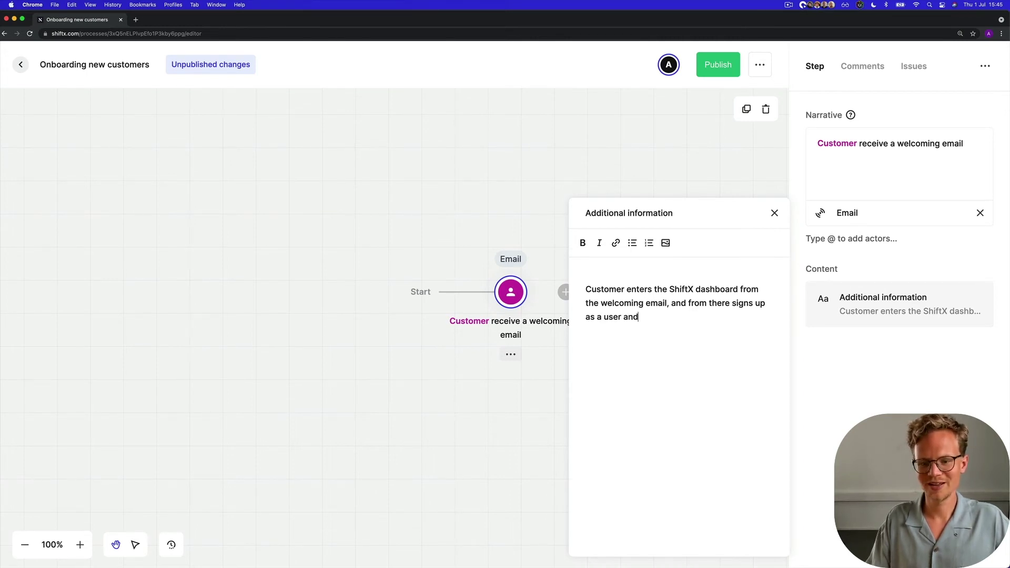
pyautogui.write(' the owner o')
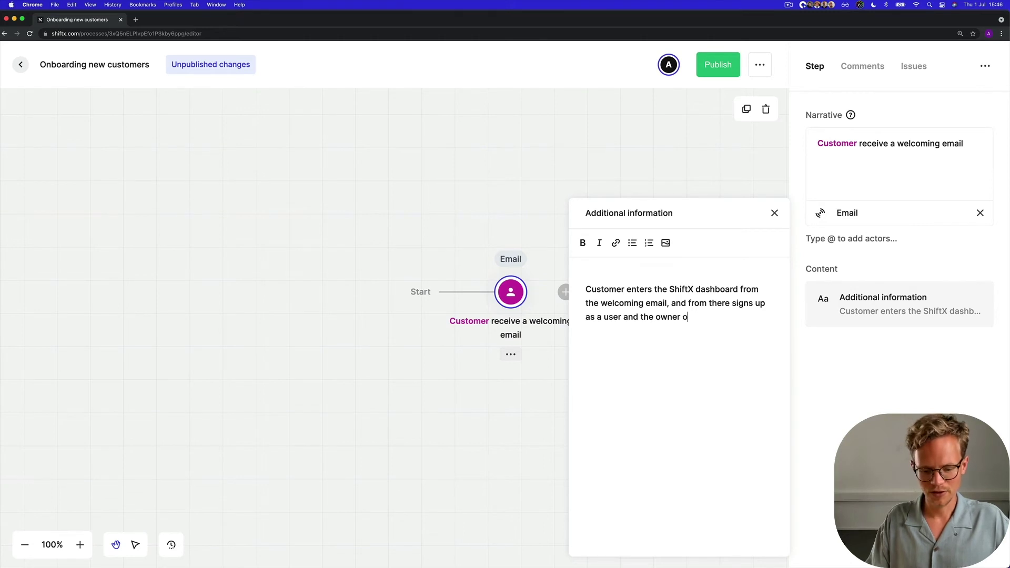
pyautogui.write("f their organization's ")
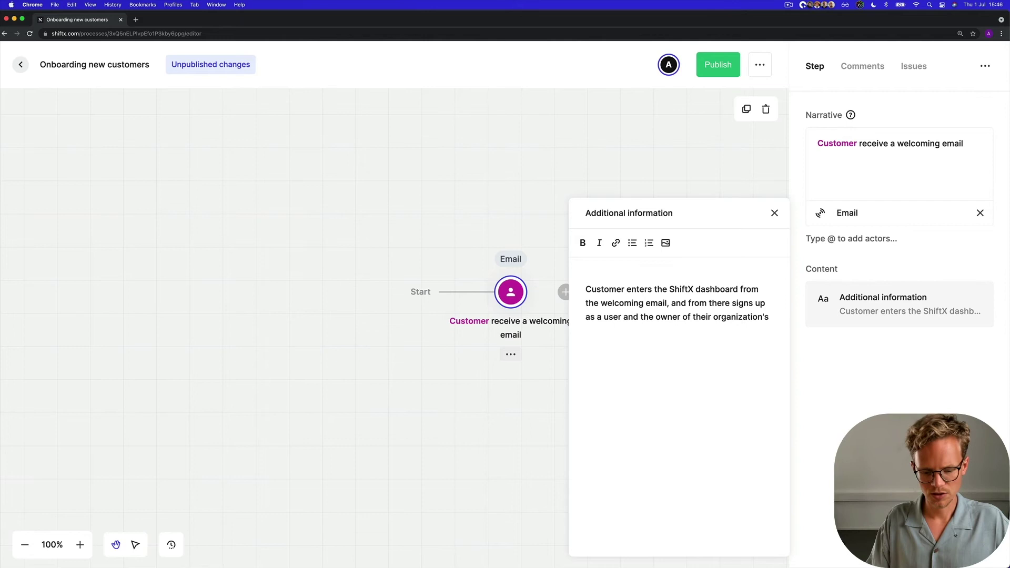
pyautogui.write('ShiftX accou')
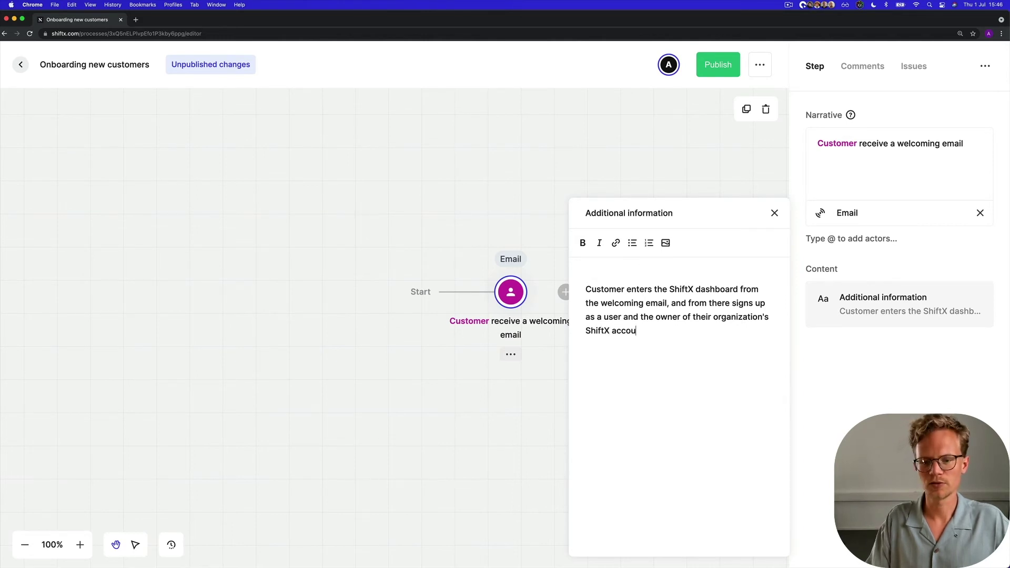
pyautogui.write('nt.')
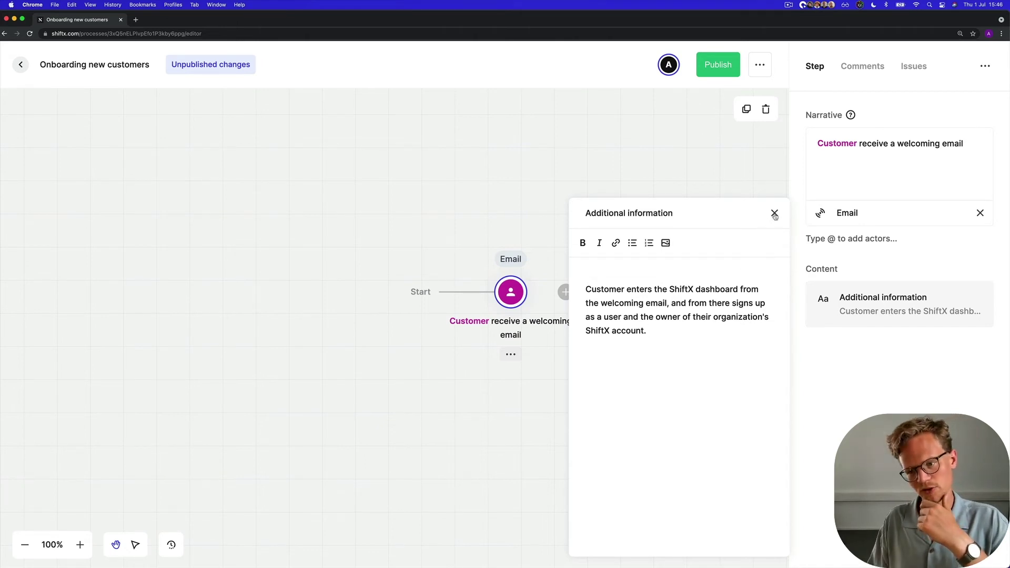
# Step: Close the Additional information editor and switch to the step's Issues panel
pyautogui.click(776, 213)
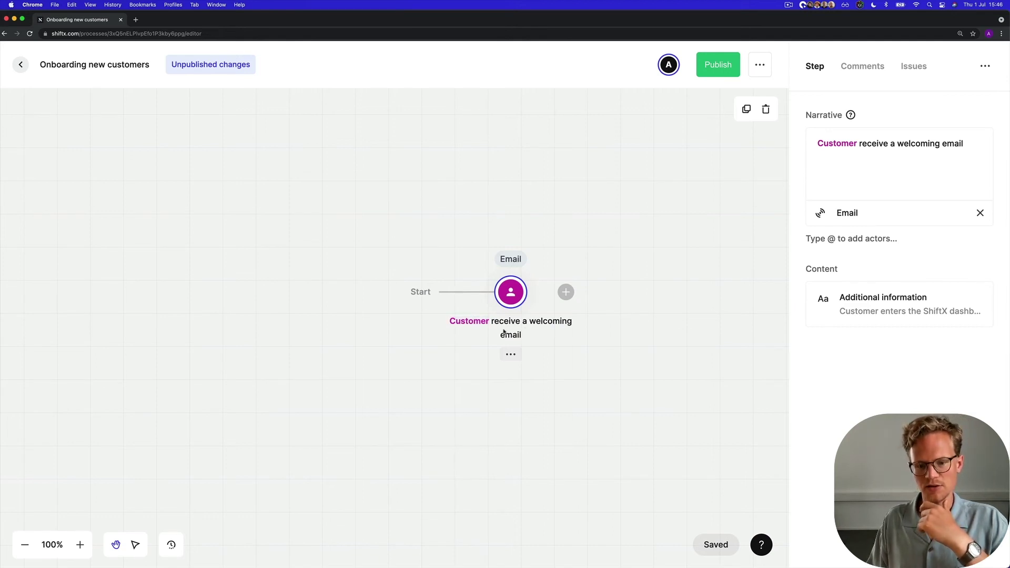
pyautogui.click(913, 67)
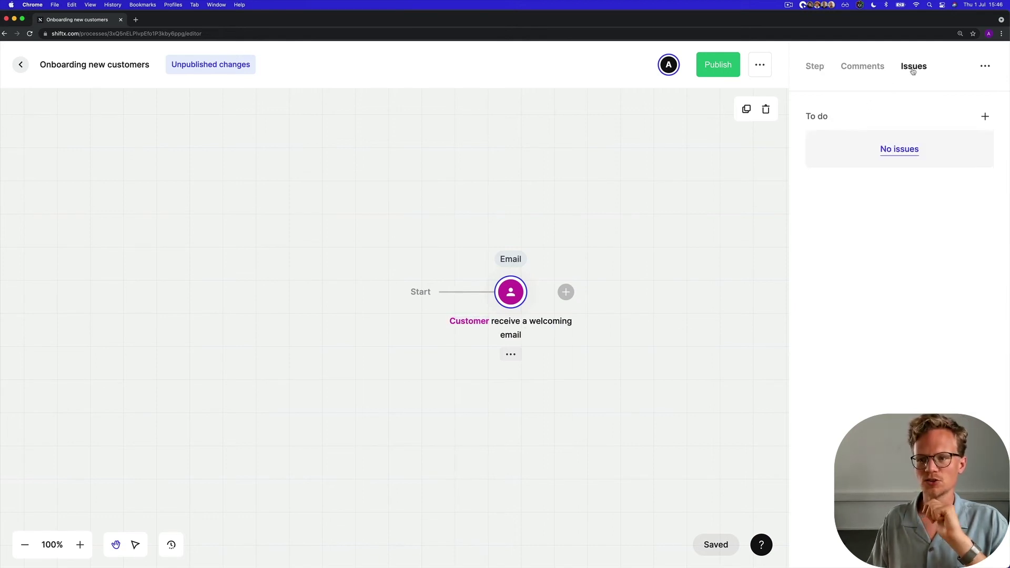
# Step: Start an issue titled 'We need to write the welcoming email', described 'The email needs to be friendly and informative'
pyautogui.click(892, 151)
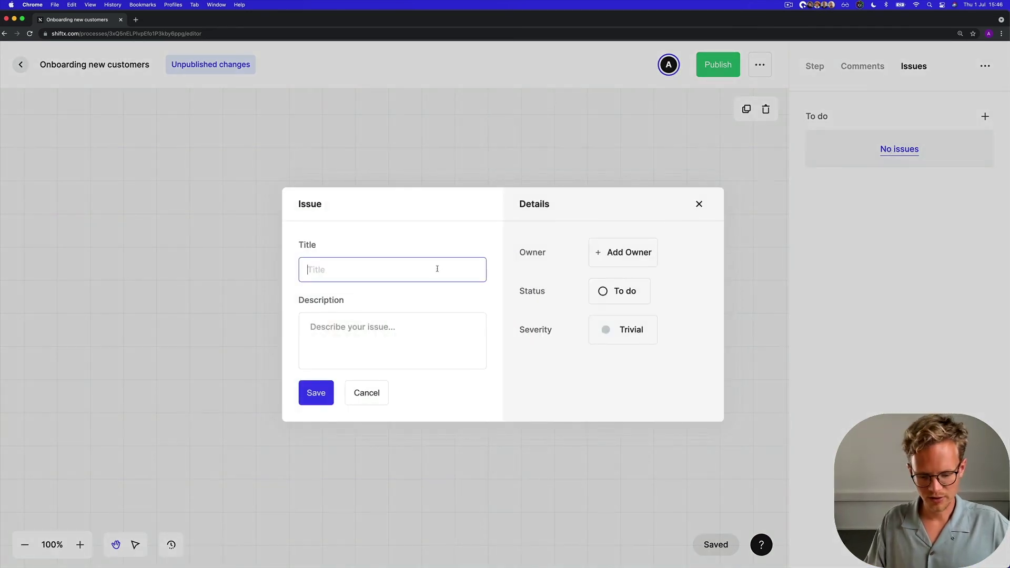
pyautogui.write('We need to wri')
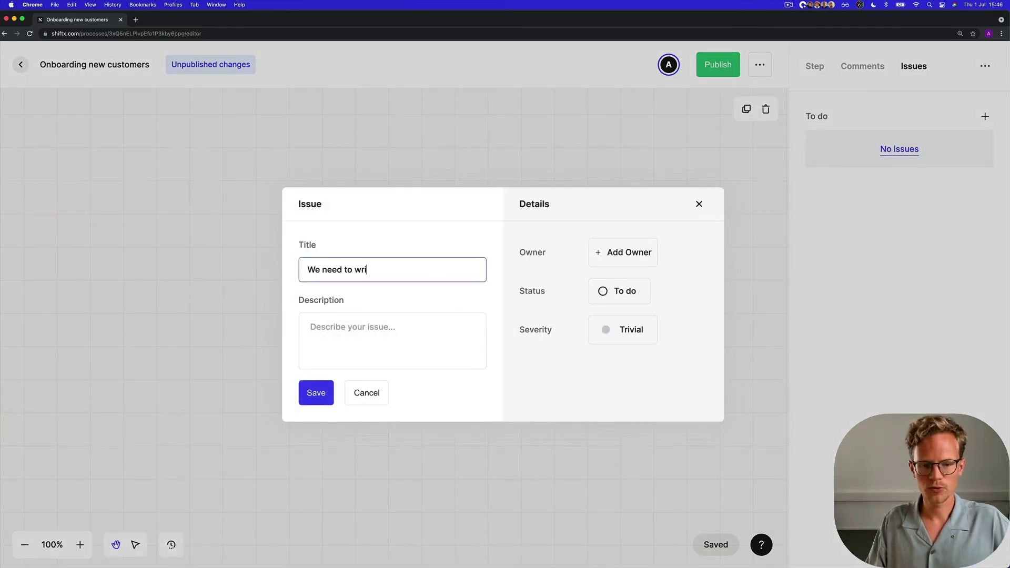
pyautogui.write('te the welcom')
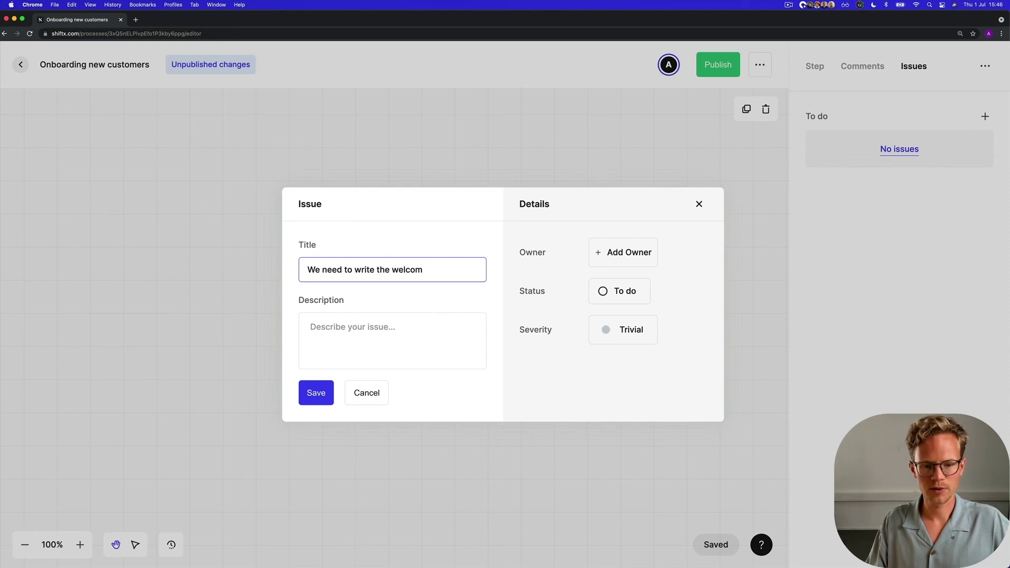
pyautogui.write('ing em')
pyautogui.write('ail')
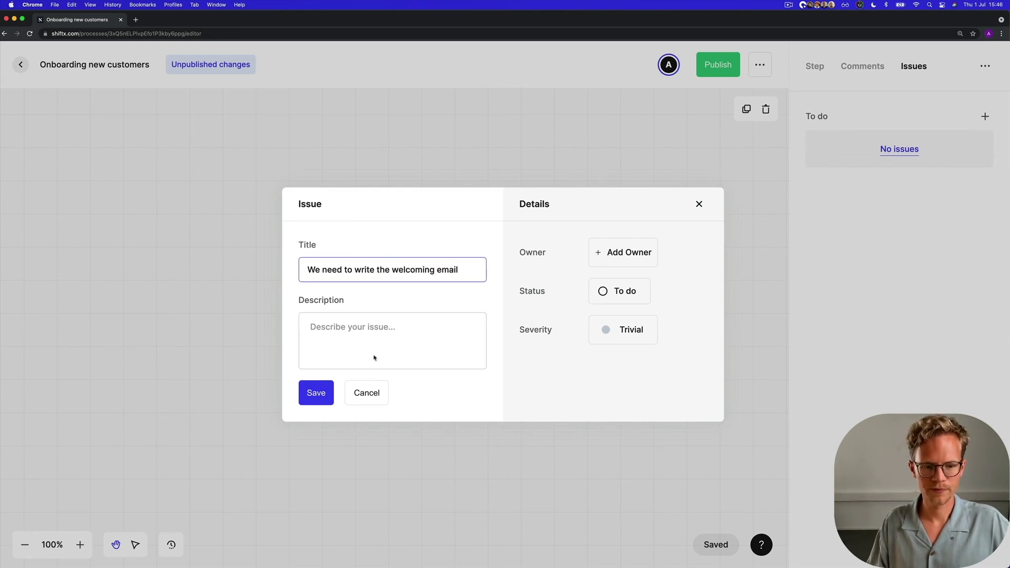
pyautogui.click(380, 339)
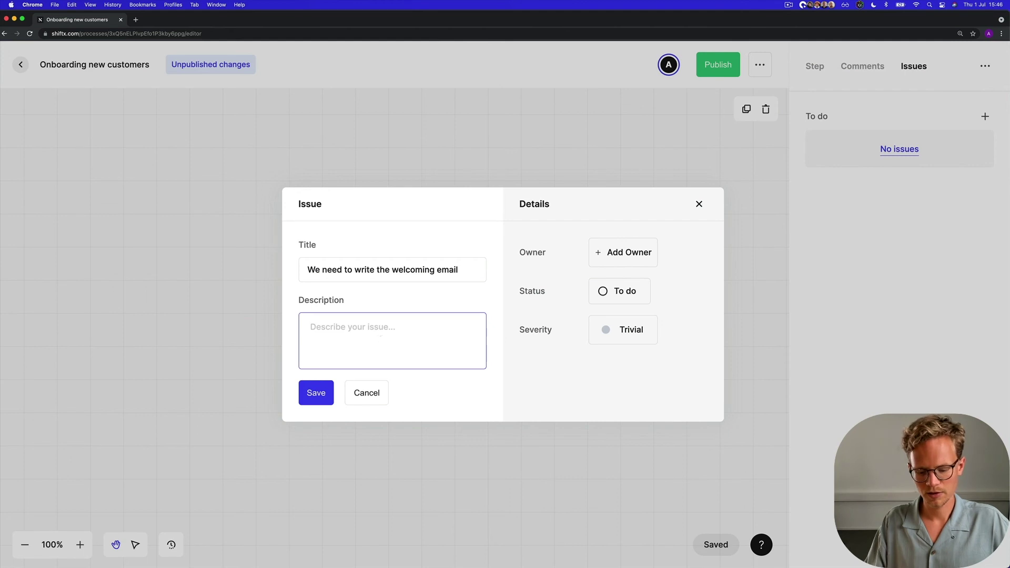
pyautogui.write('The email needs')
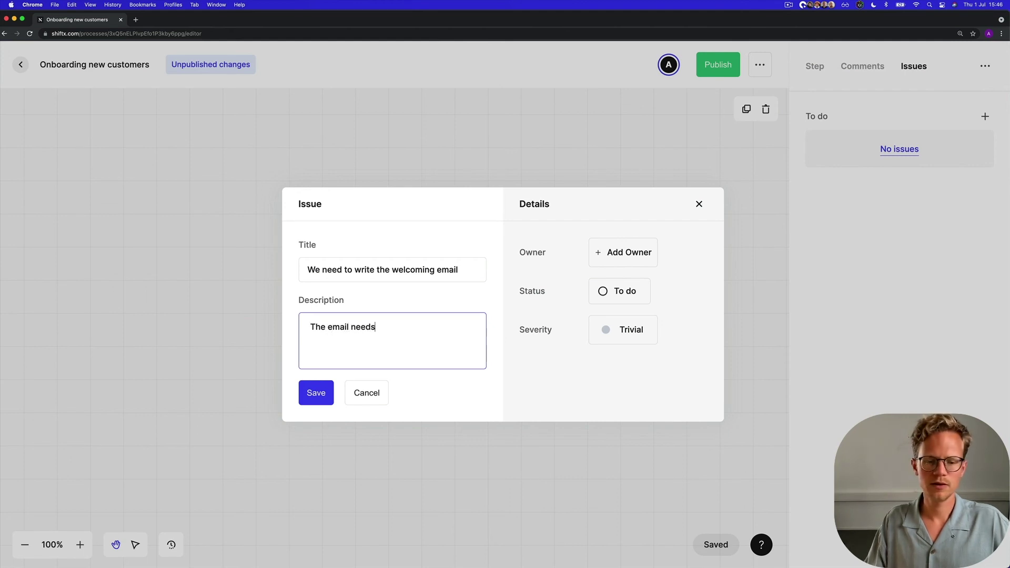
pyautogui.write(' to be fri')
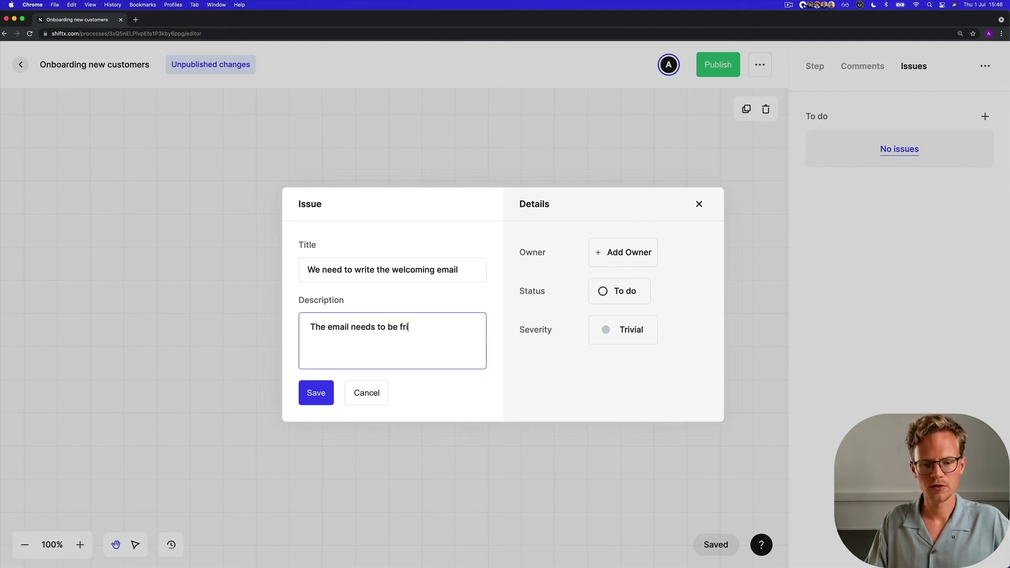
pyautogui.write('endly and informative')
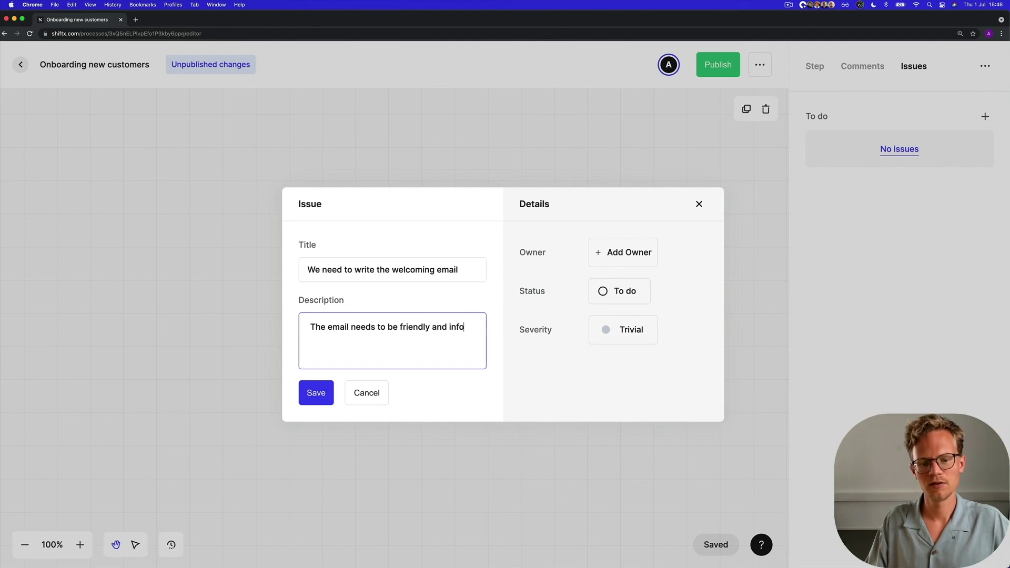
# Step: Assign a team member as owner, keep status To do, and set severity to Major
pyautogui.click(615, 257)
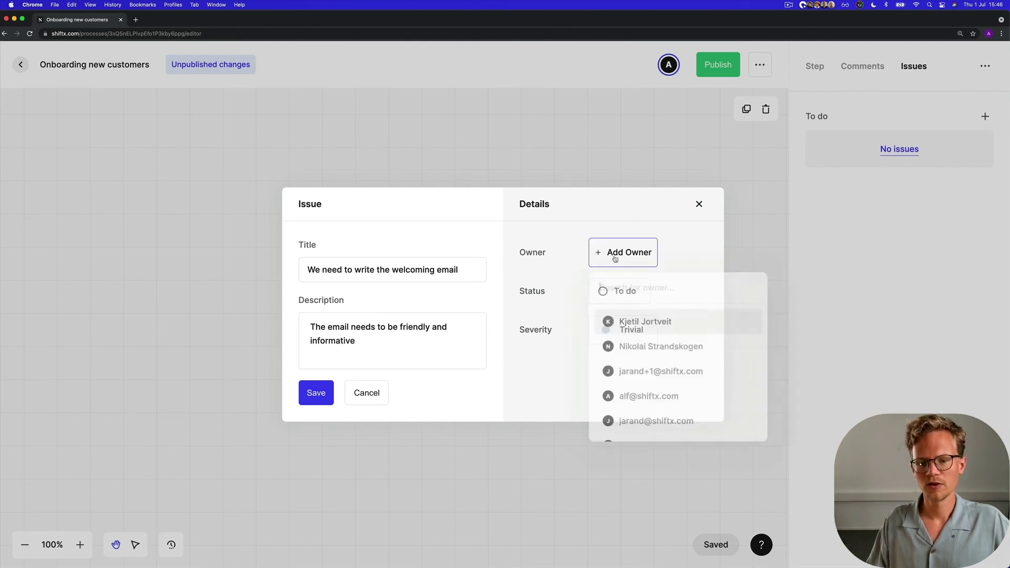
pyautogui.write('are')
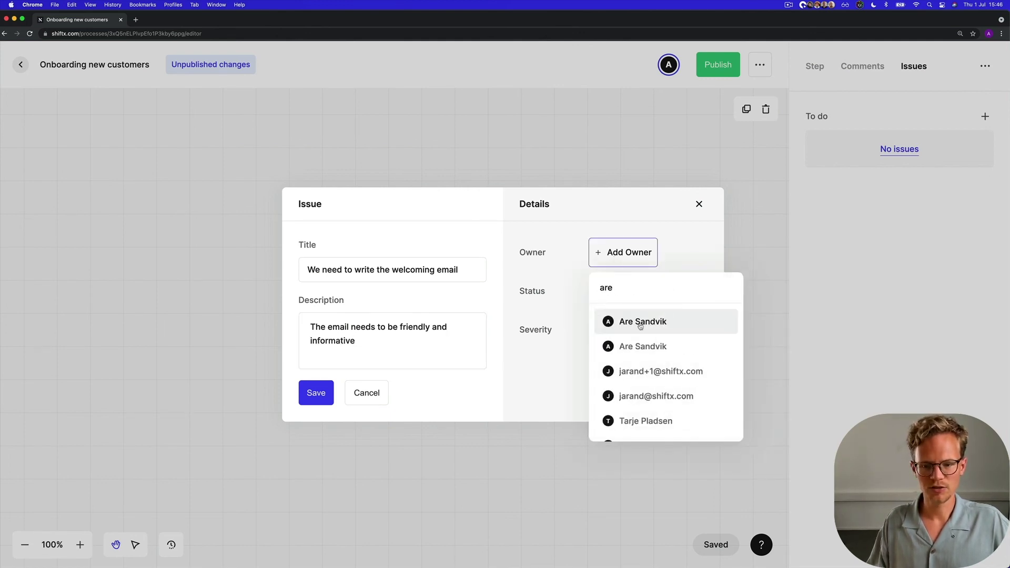
pyautogui.click(629, 322)
pyautogui.click(639, 290)
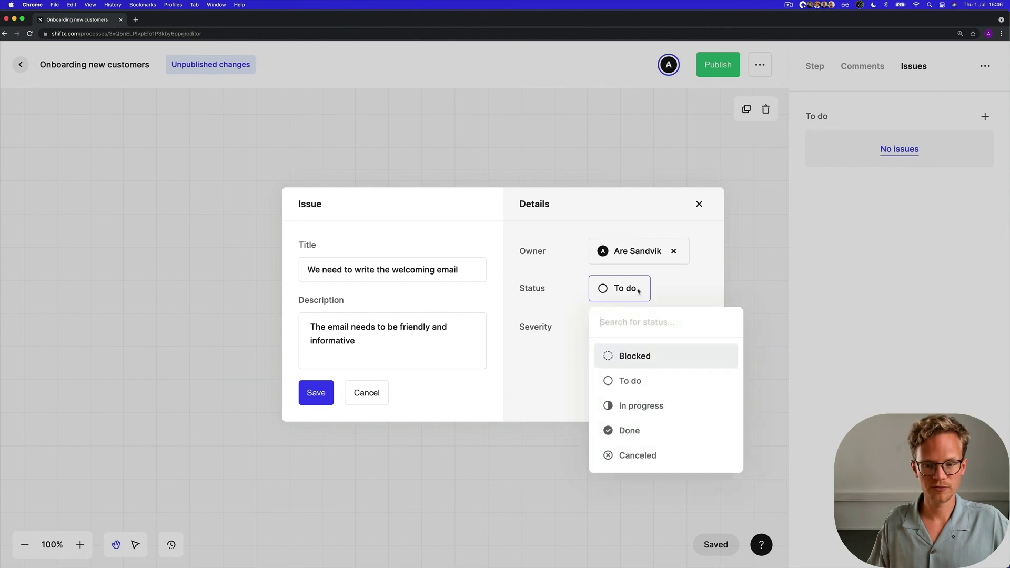
pyautogui.click(639, 383)
pyautogui.click(637, 329)
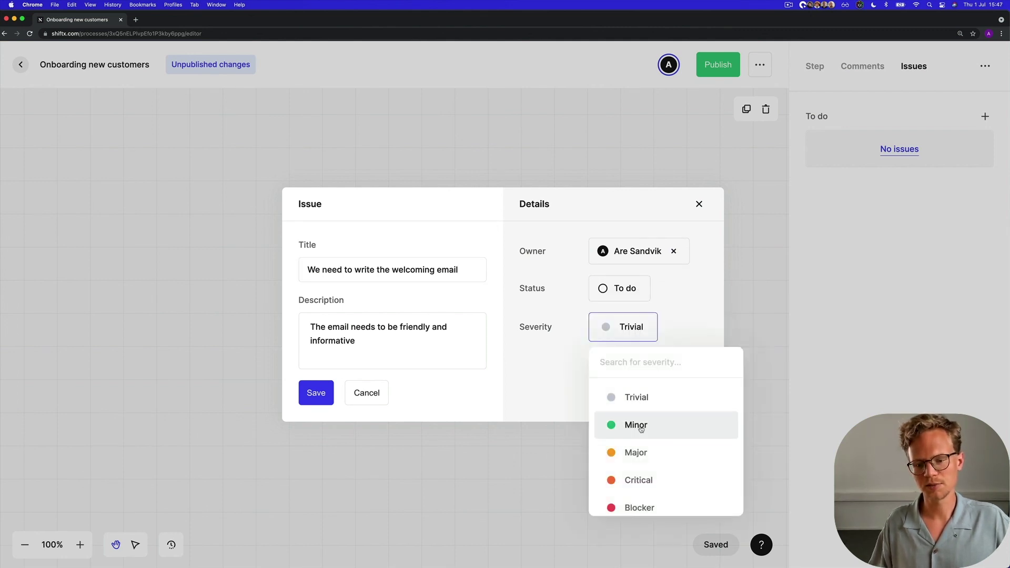
pyautogui.click(637, 448)
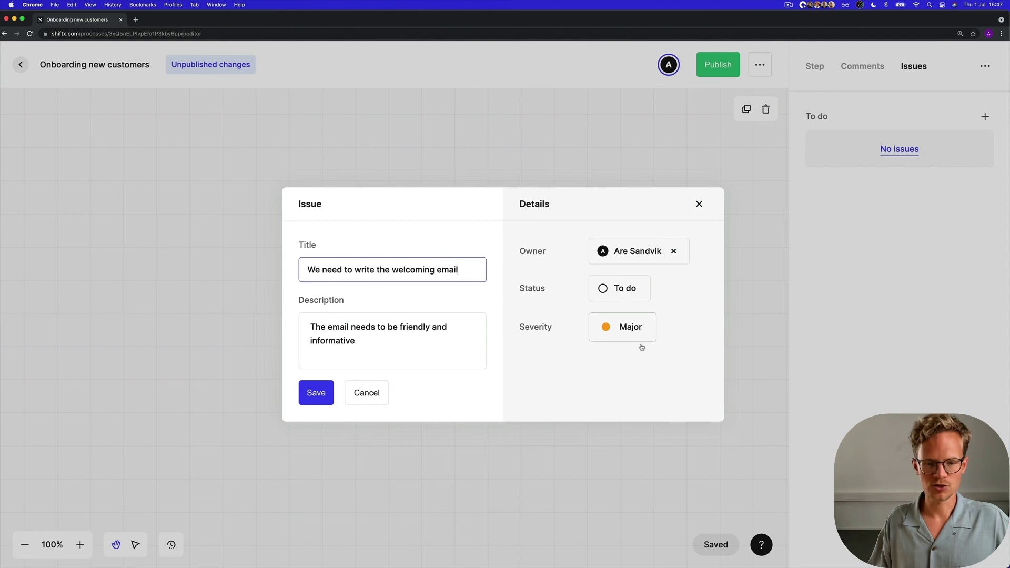
# Step: Save the Major issue on the welcoming-email step and return to the Step details
pyautogui.click(316, 392)
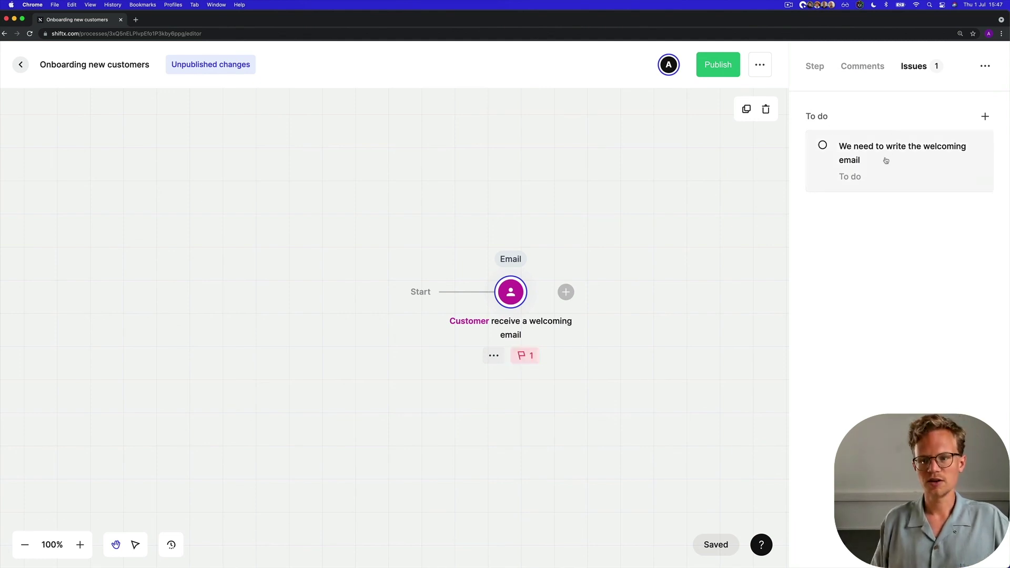
pyautogui.click(817, 70)
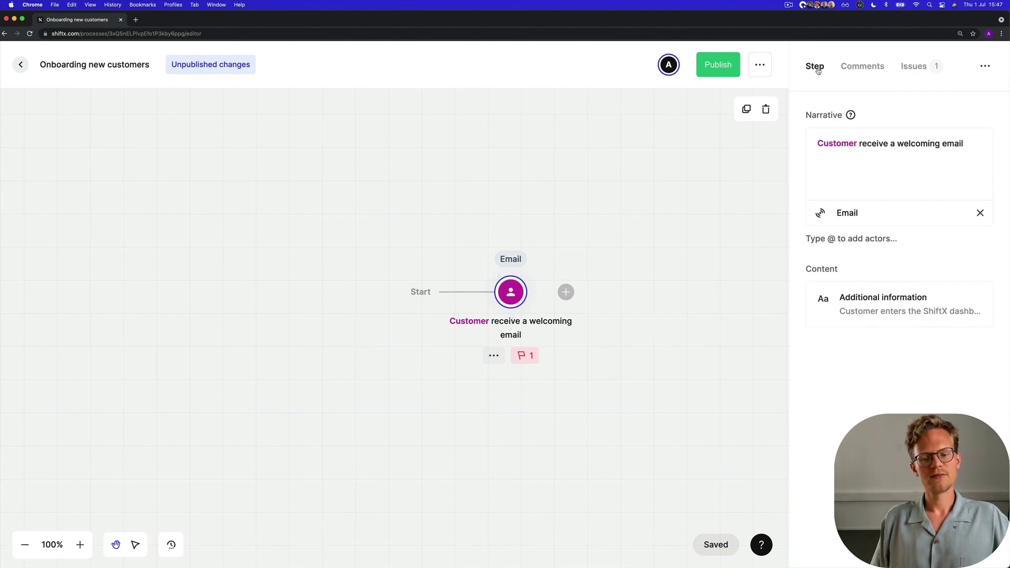